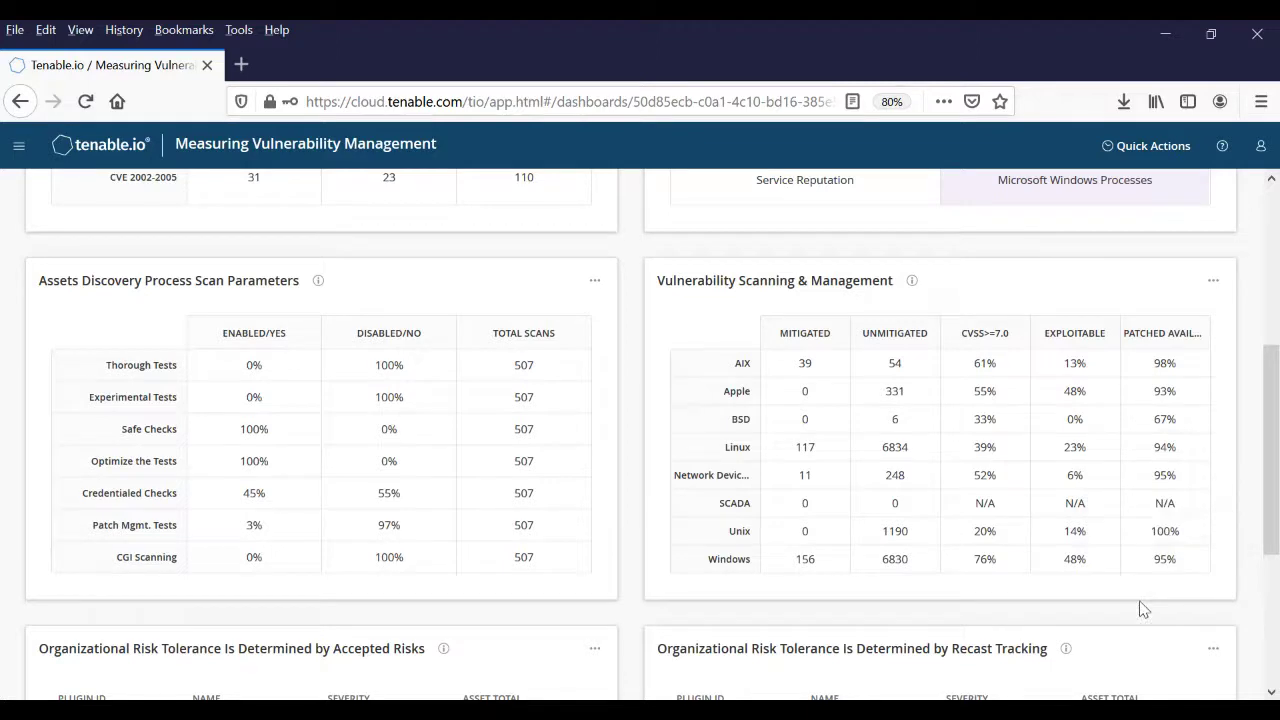
- Browse the predefined dashboard templates available to add, such as Mitigation Summary and Spectre & Meltdown, and leave without adding one
scroll(1140, 603, down, 1)
scroll(1140, 601, up, 8)
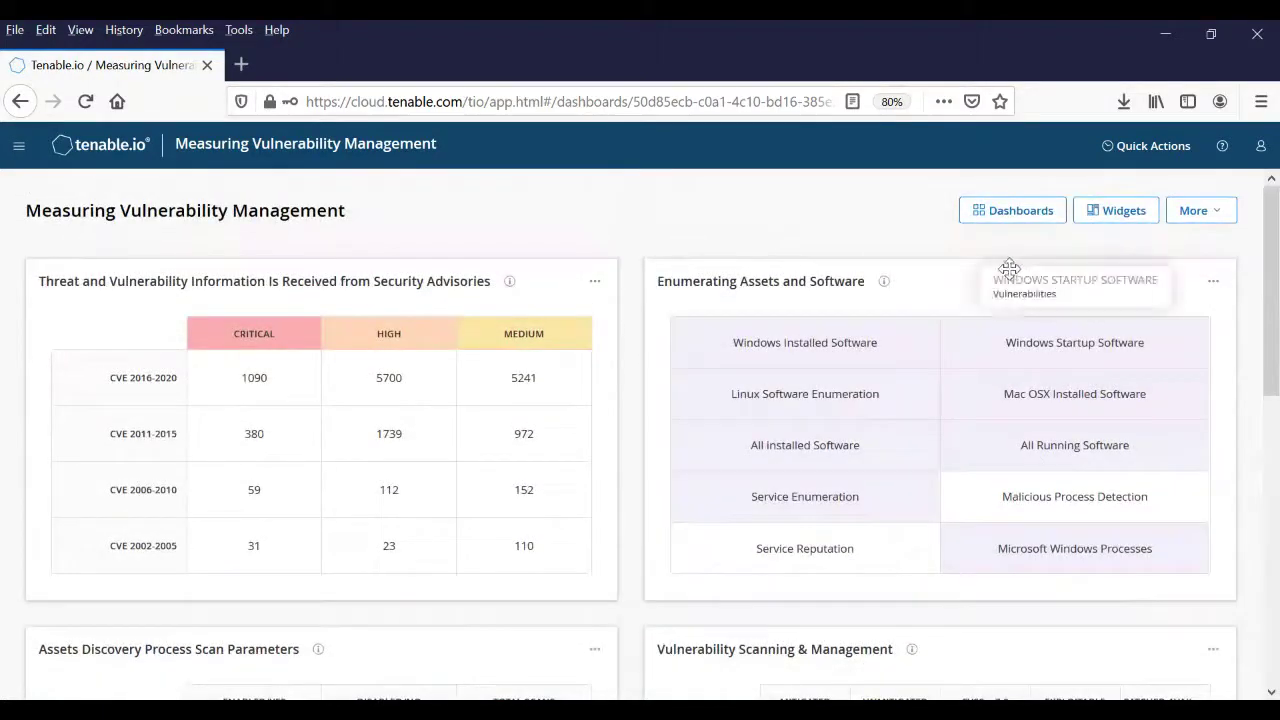
click(996, 220)
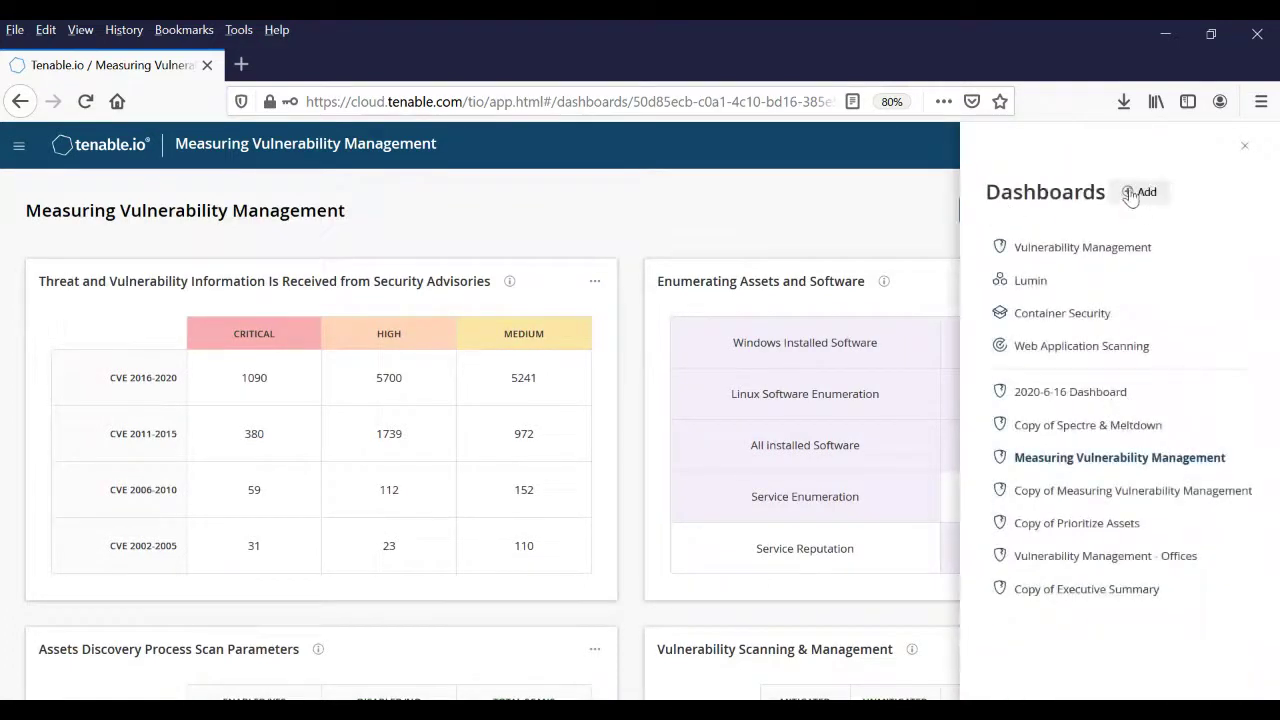
click(1127, 191)
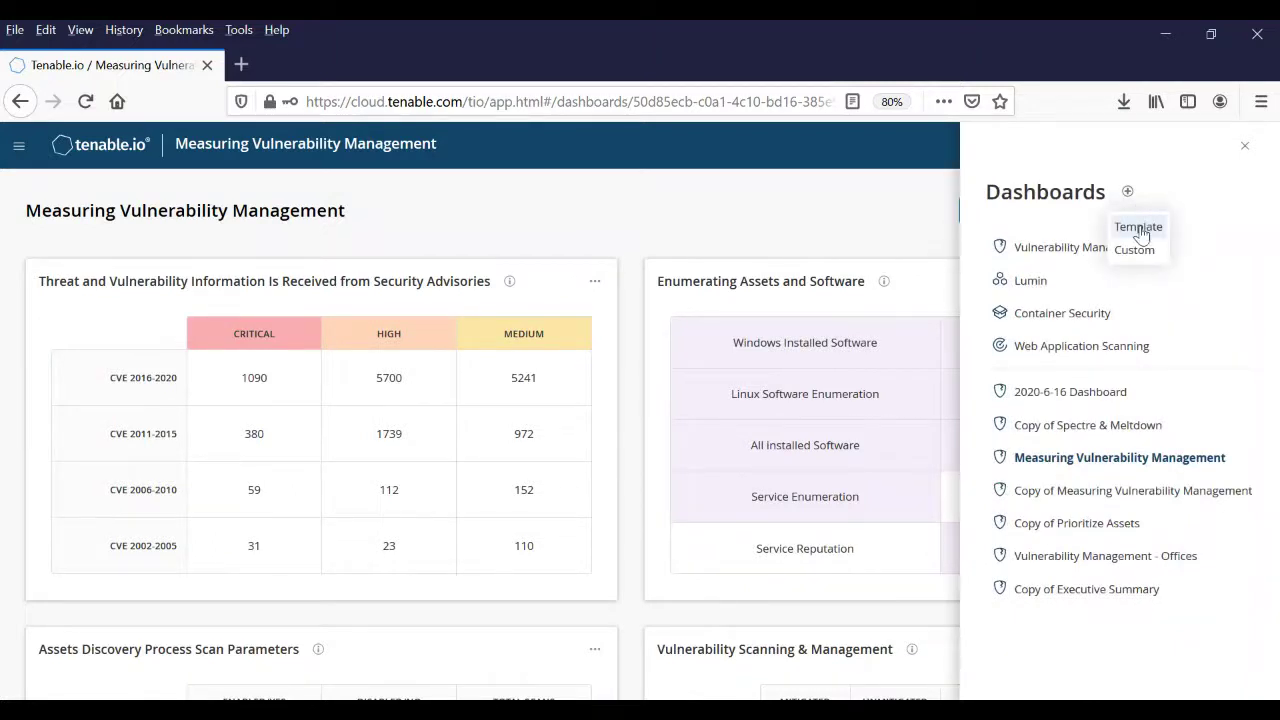
click(1140, 228)
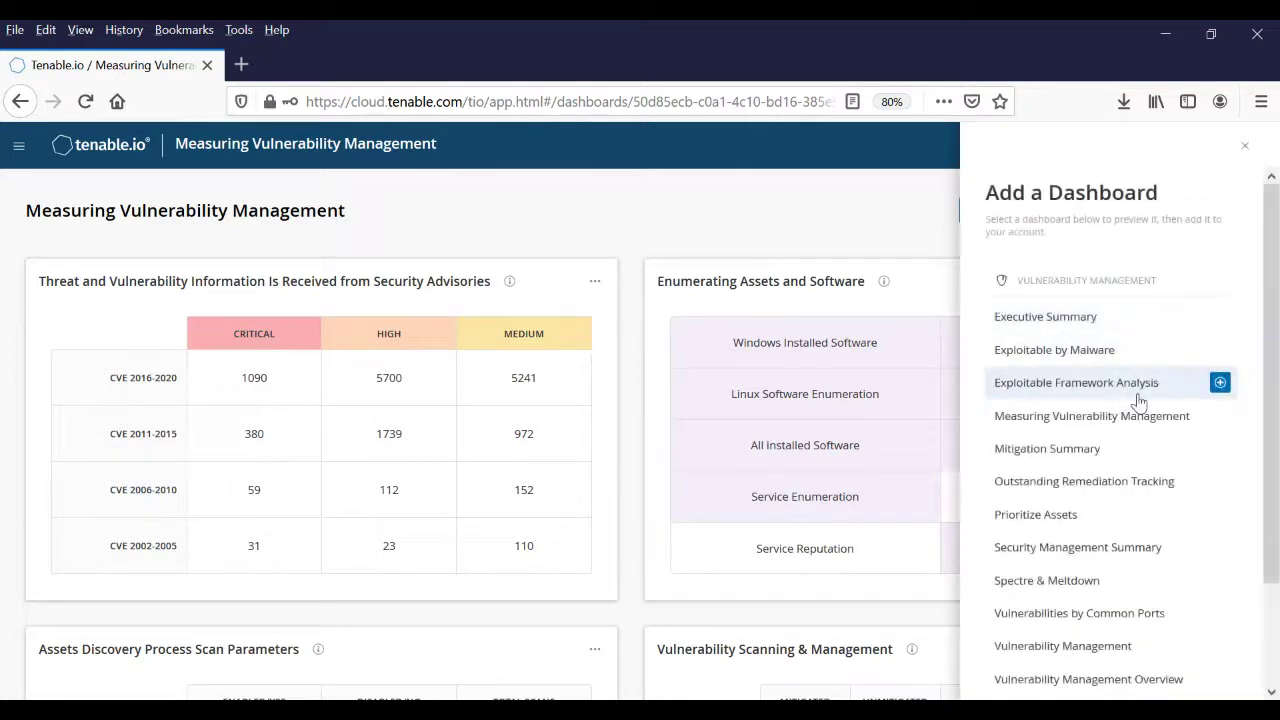
scroll(1133, 421, down, 2)
scroll(1130, 422, down, 2)
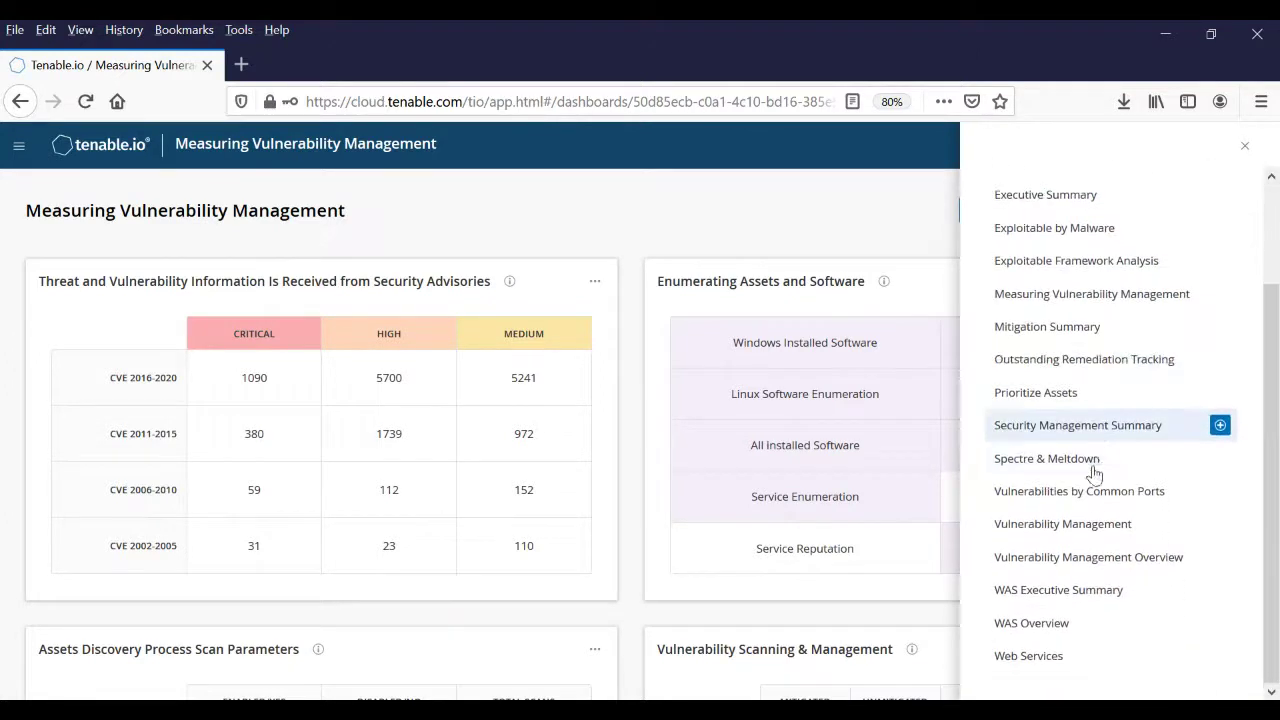
scroll(1133, 466, down, 1)
scroll(1133, 466, down, 1)
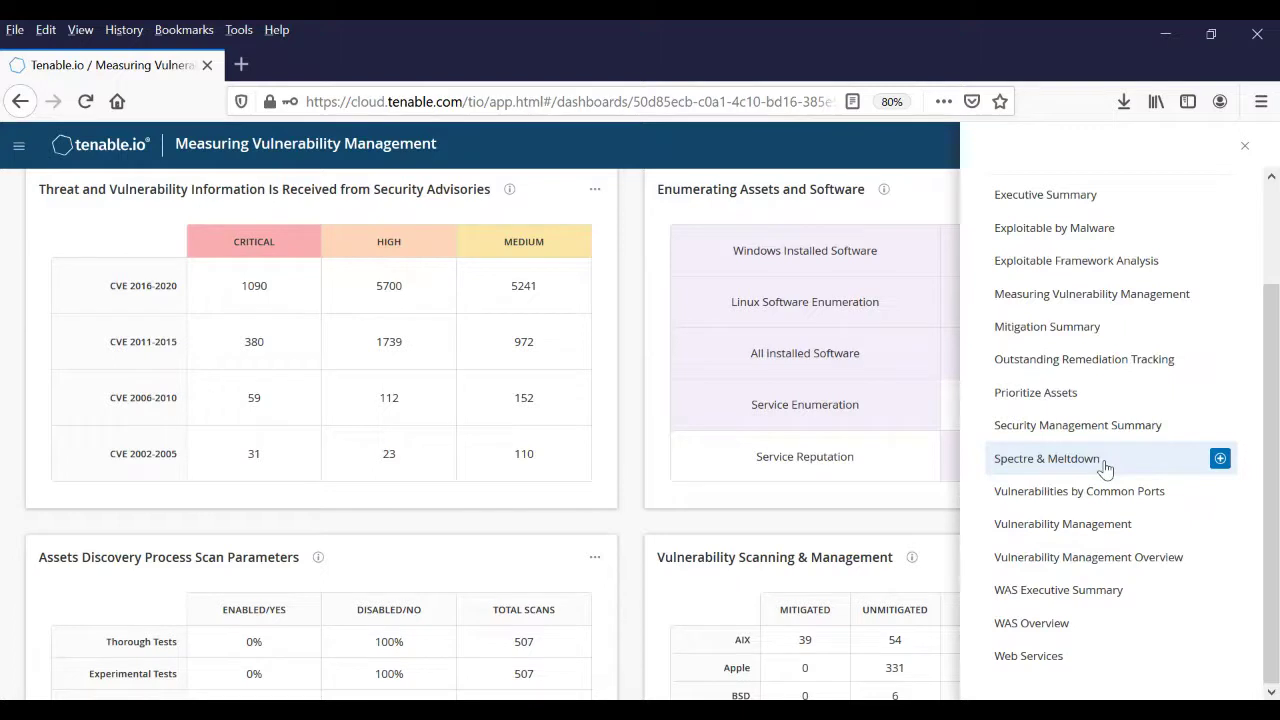
scroll(1106, 468, up, 4)
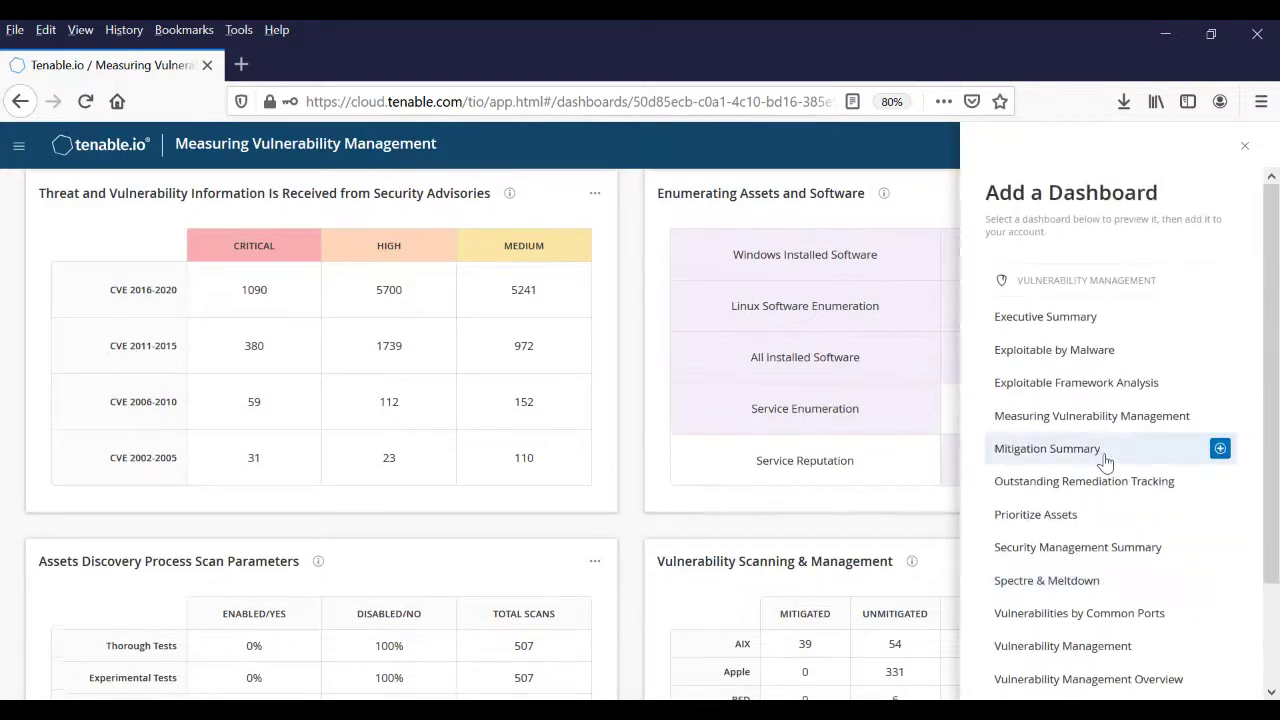
click(1245, 146)
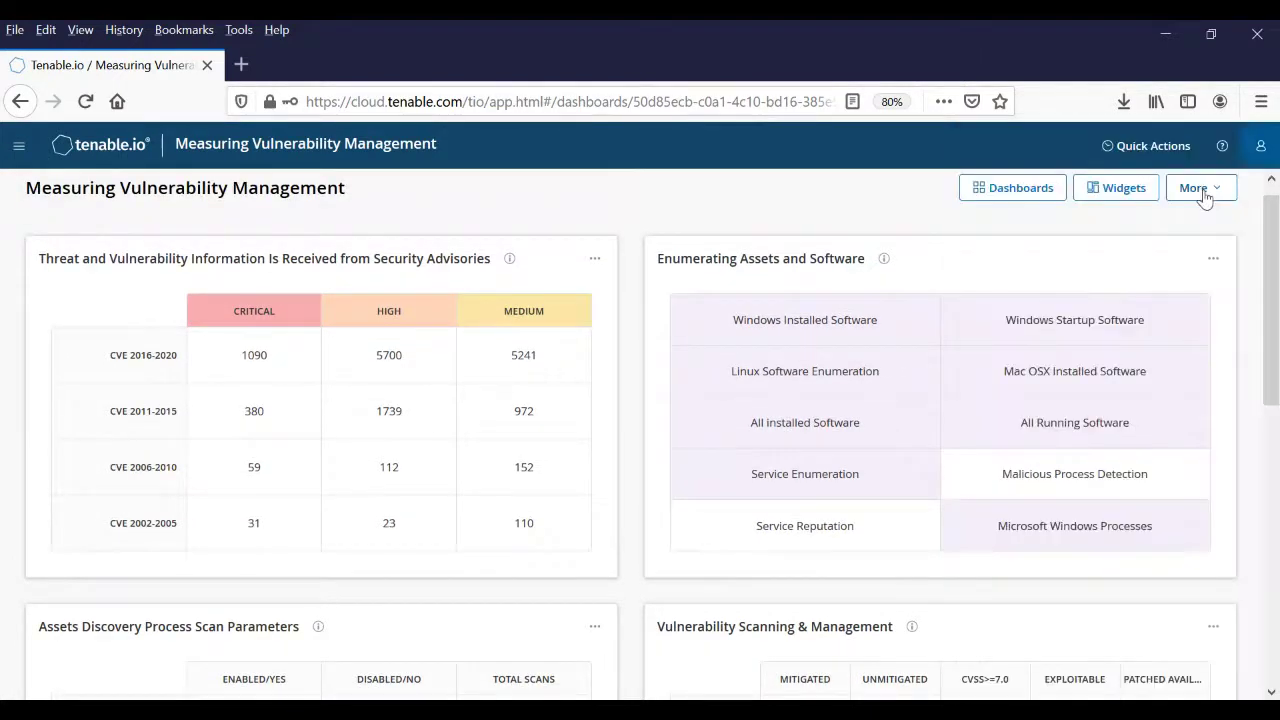
- Create a new custom dashboard
click(1025, 193)
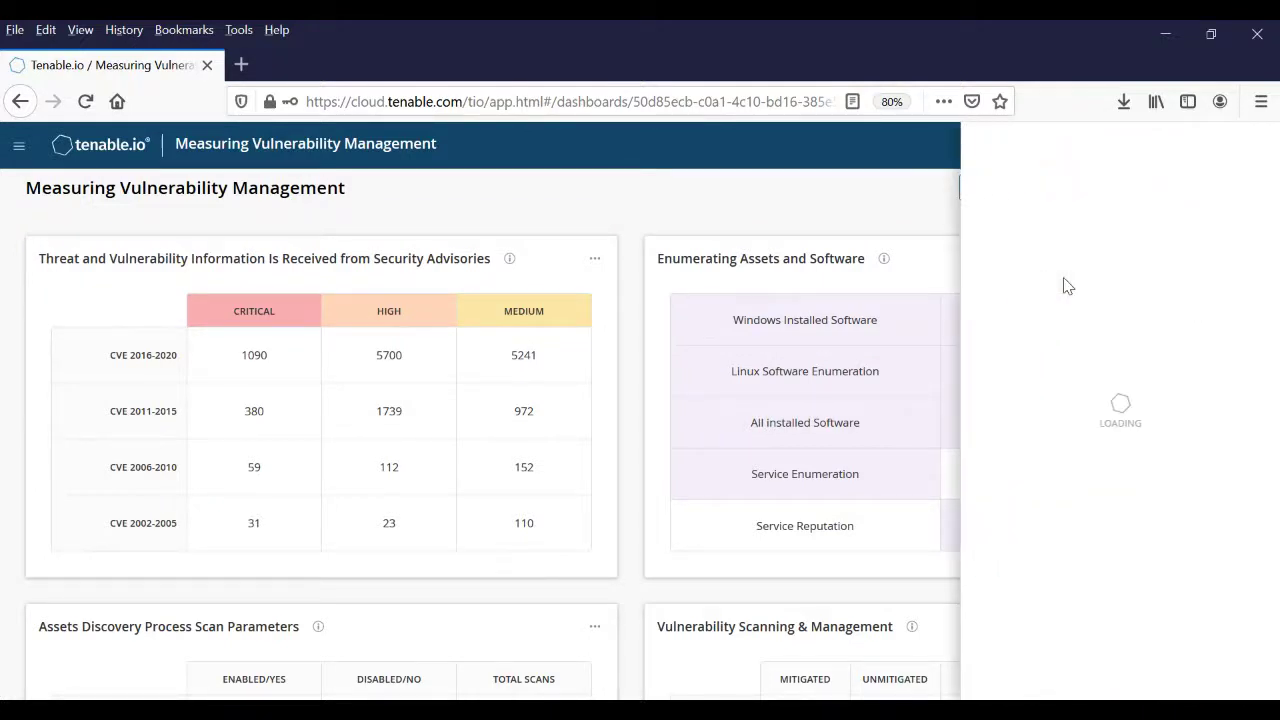
click(1130, 194)
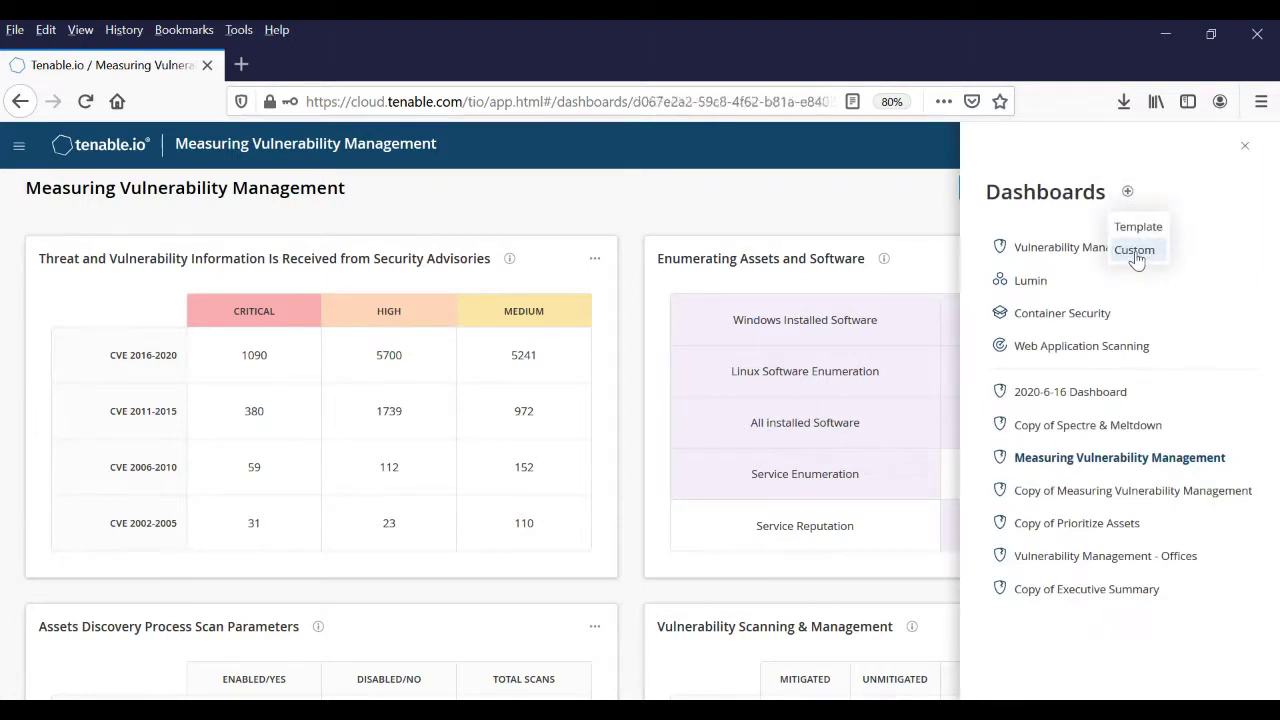
click(1134, 252)
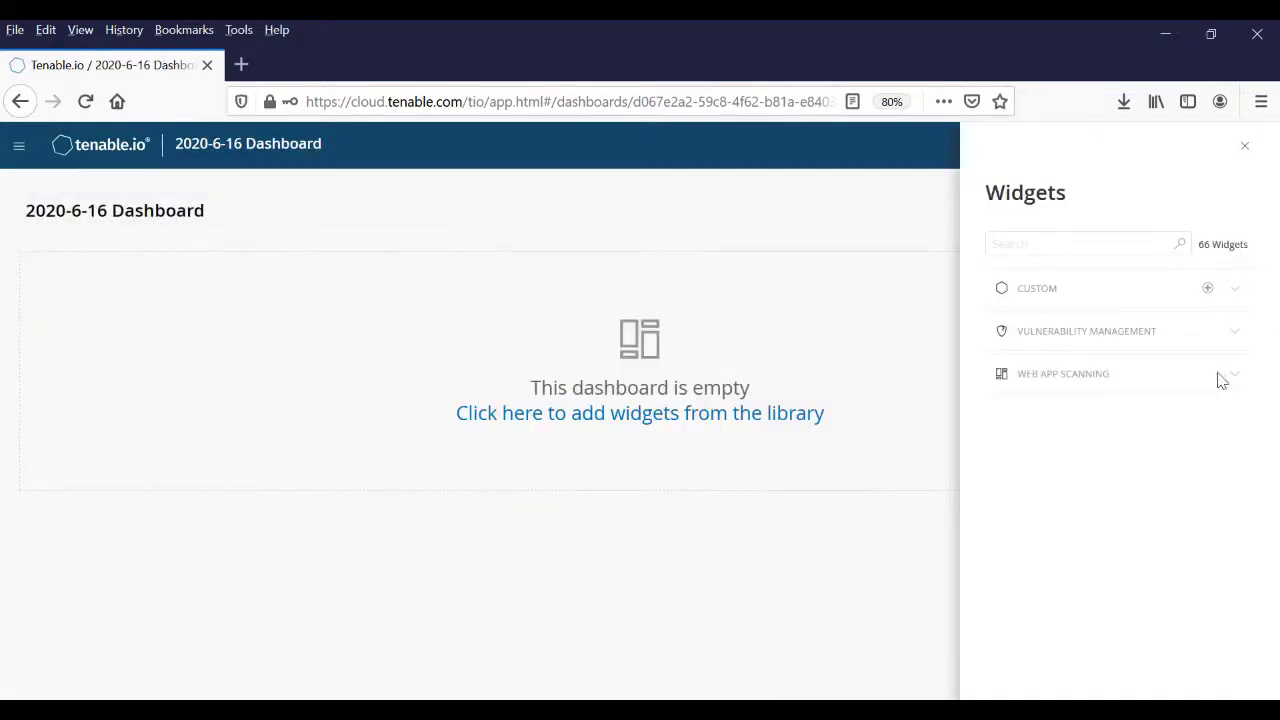
- Look through the Vulnerability Management widgets in the widget library and leave the library without adding any
click(1232, 334)
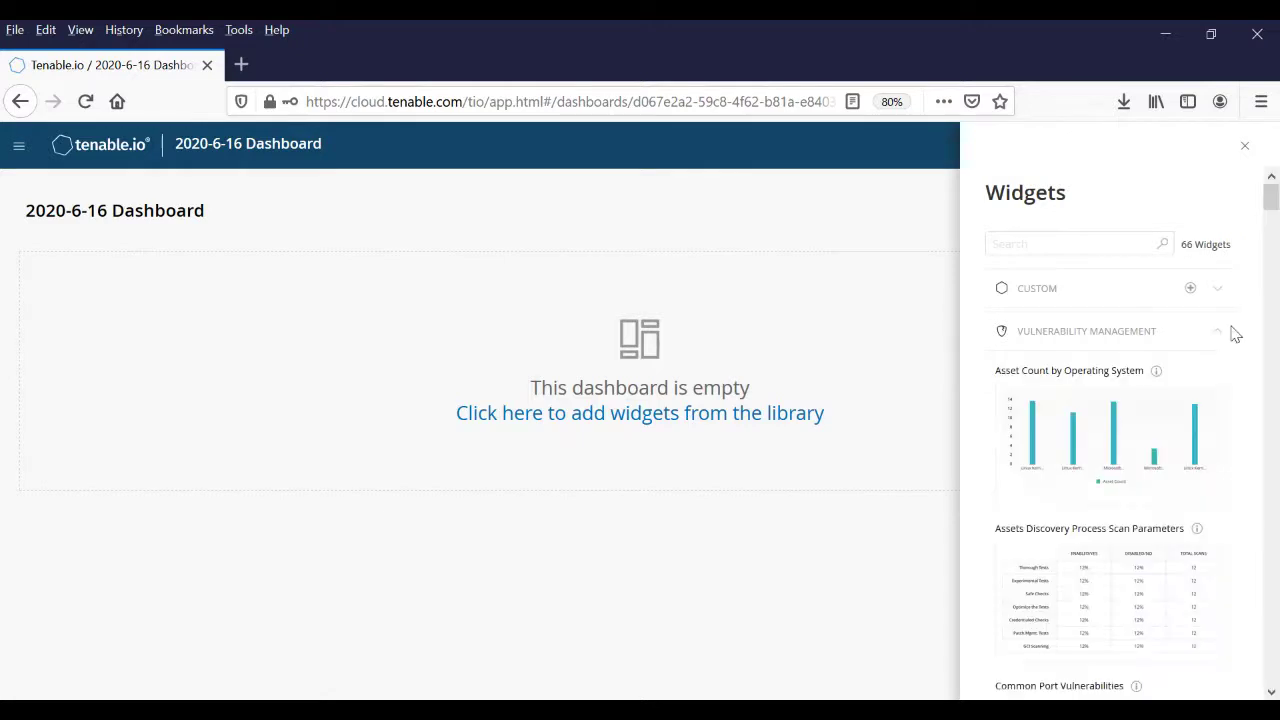
mouse_move(1211, 480)
scroll(1150, 450, down, 1)
scroll(1147, 446, down, 3)
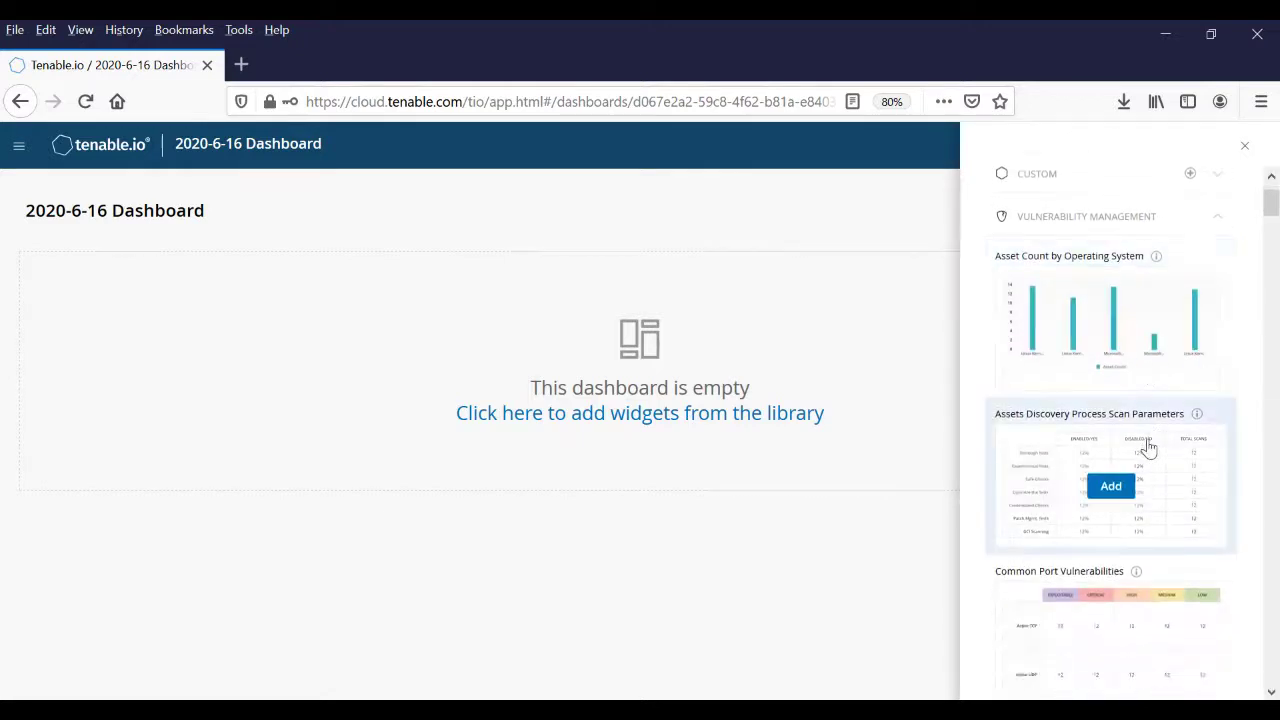
scroll(1149, 447, up, 4)
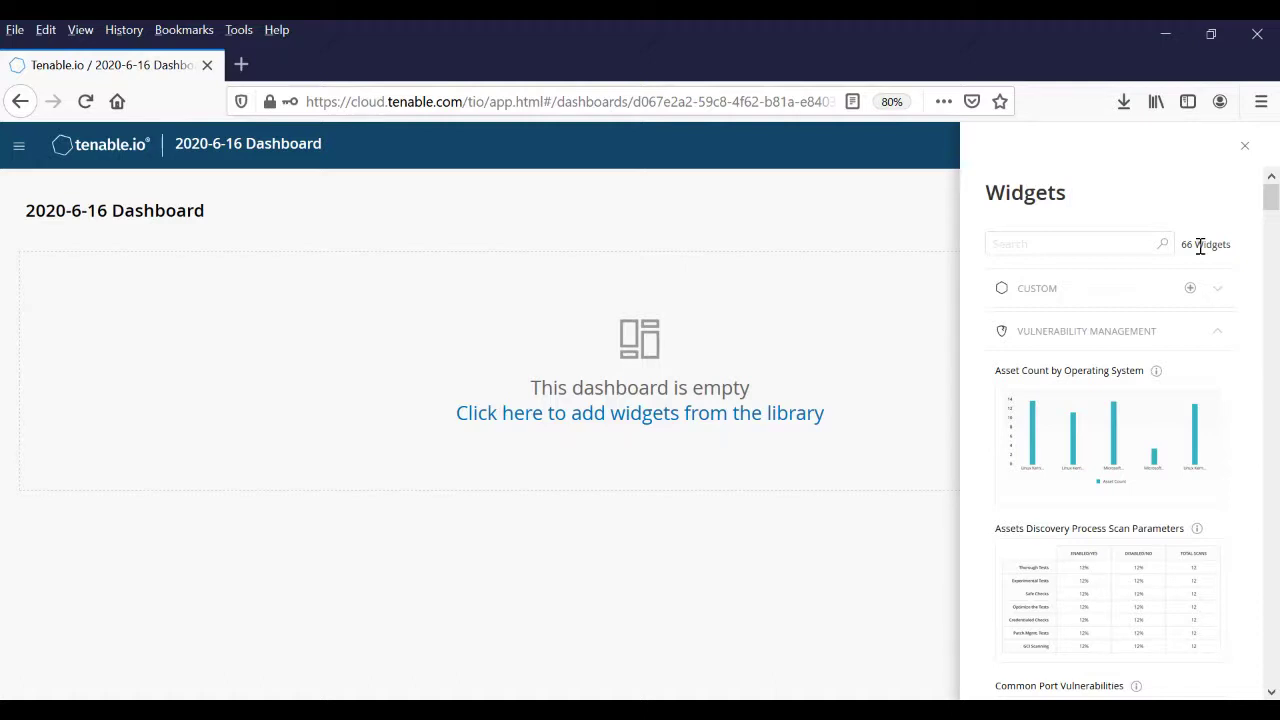
click(1245, 147)
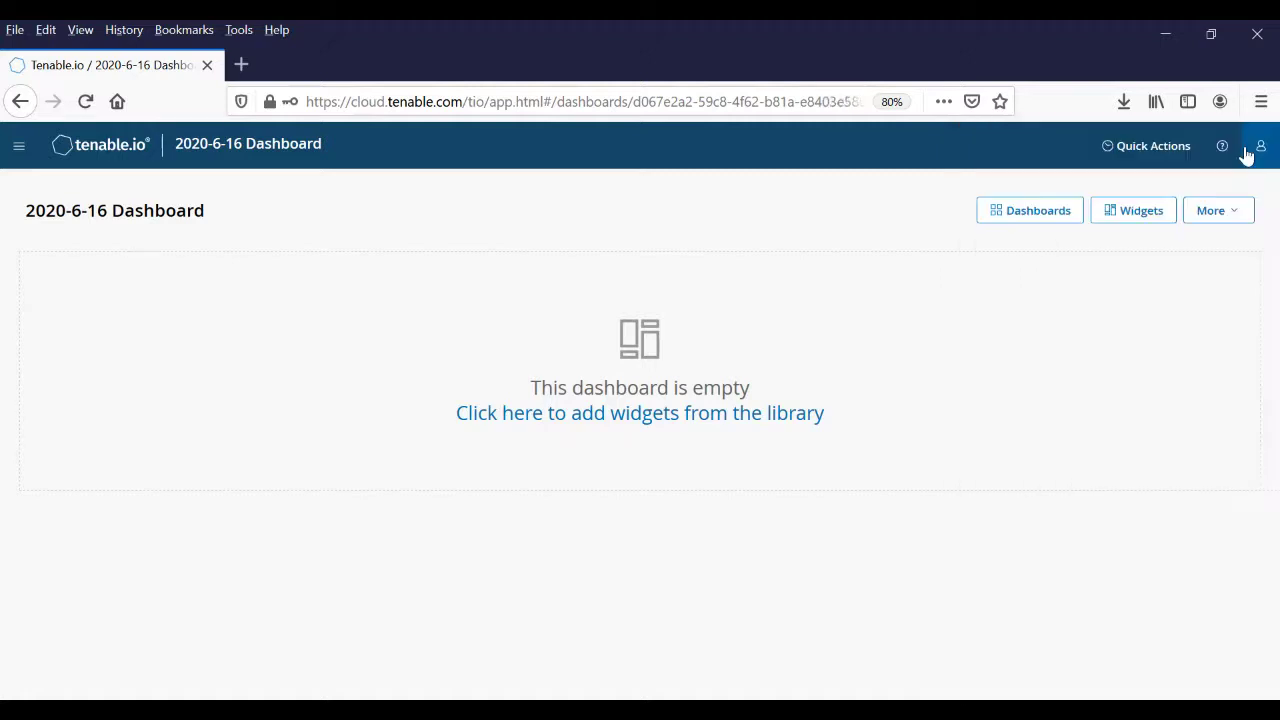
- Switch to the Vulnerability Management dashboard and open the Vulnerability Management assets list
click(1039, 215)
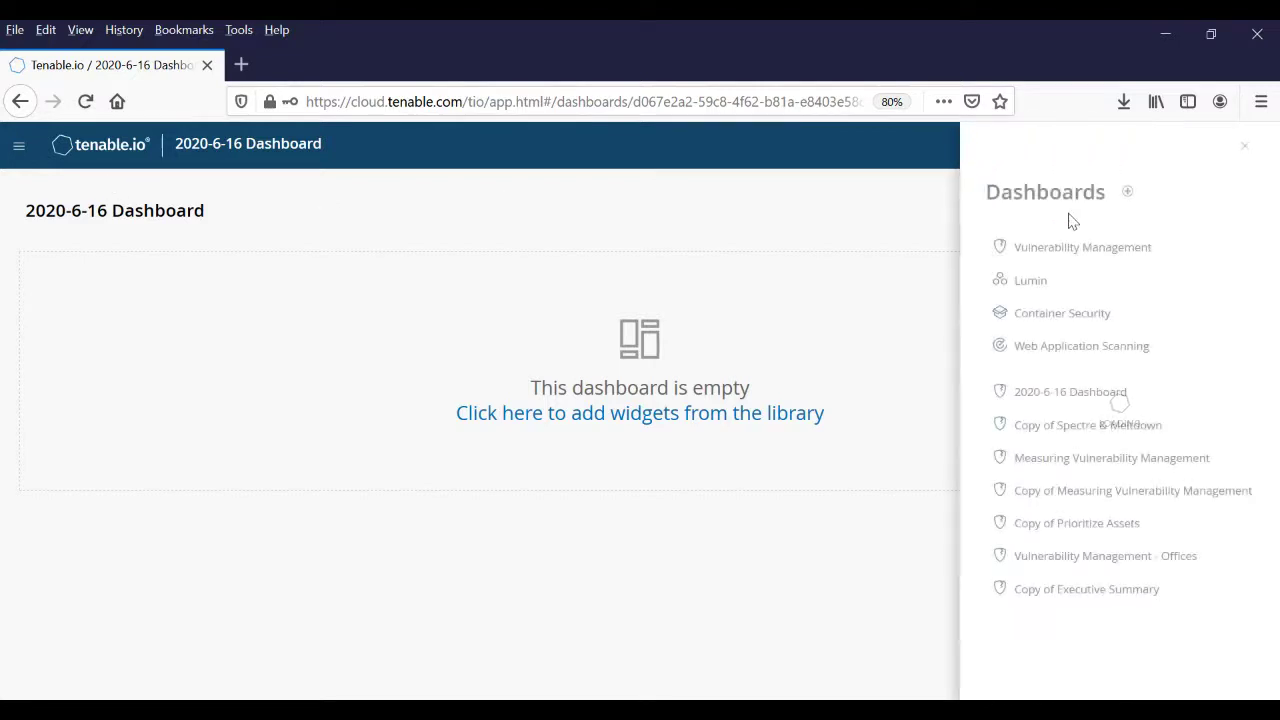
click(1078, 250)
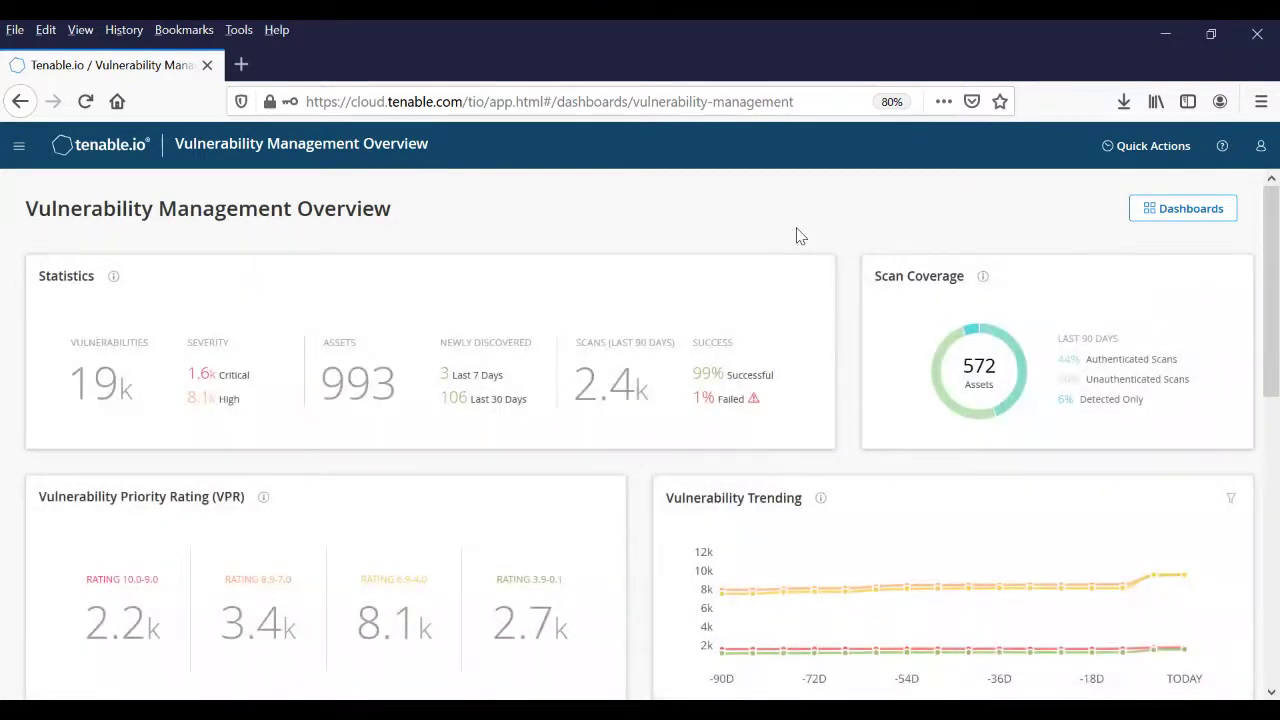
click(18, 150)
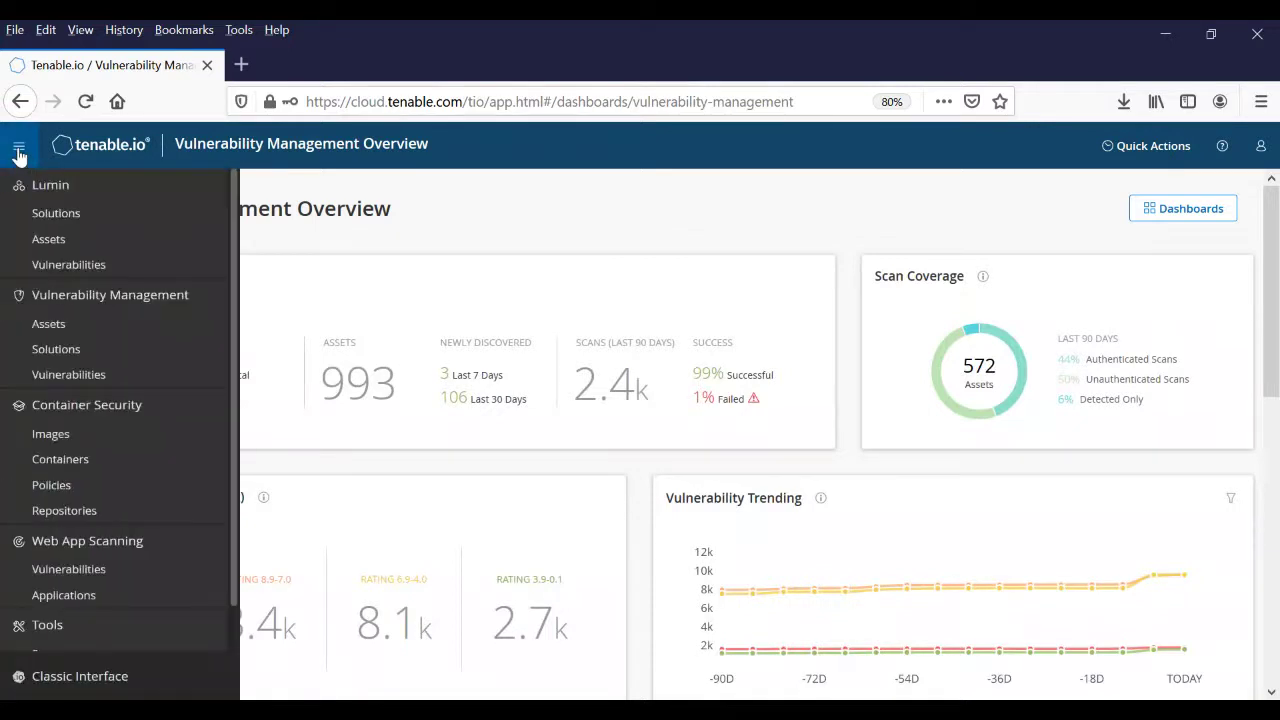
click(56, 328)
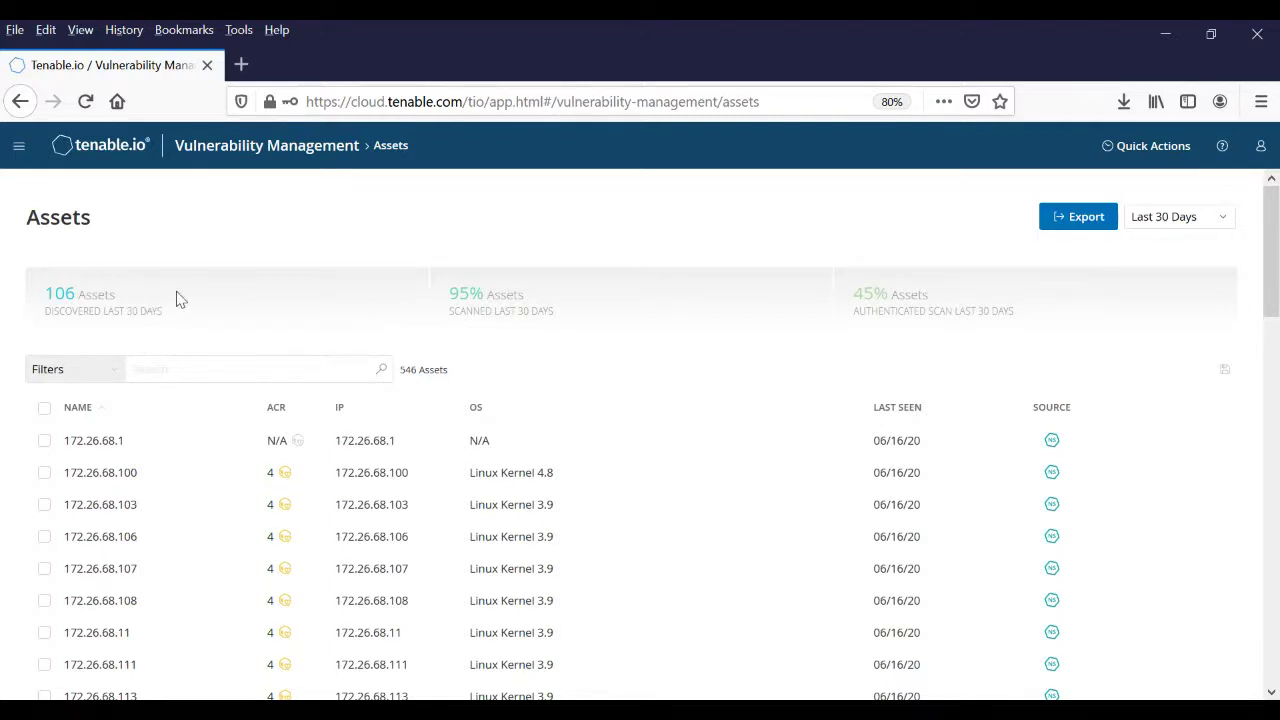
- Examine the names, ACR scores, IP addresses and operating systems in the assets list
scroll(175, 298, down, 1)
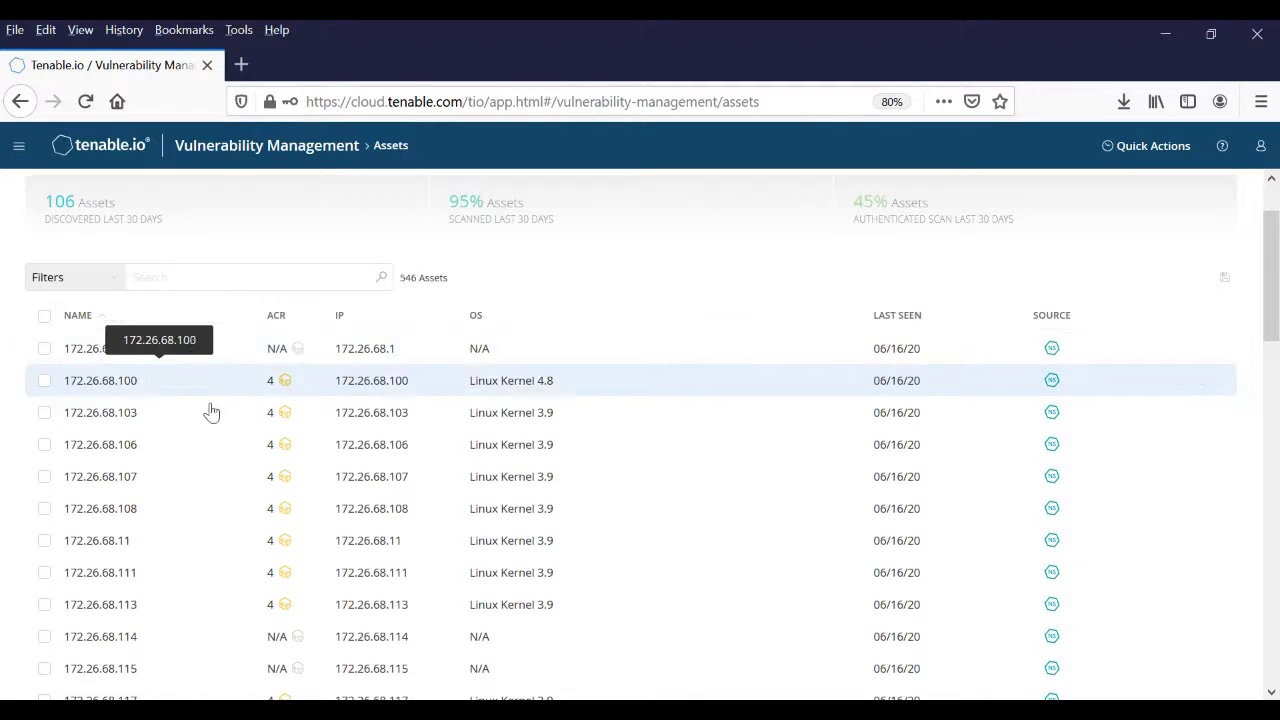
scroll(215, 405, up, 2)
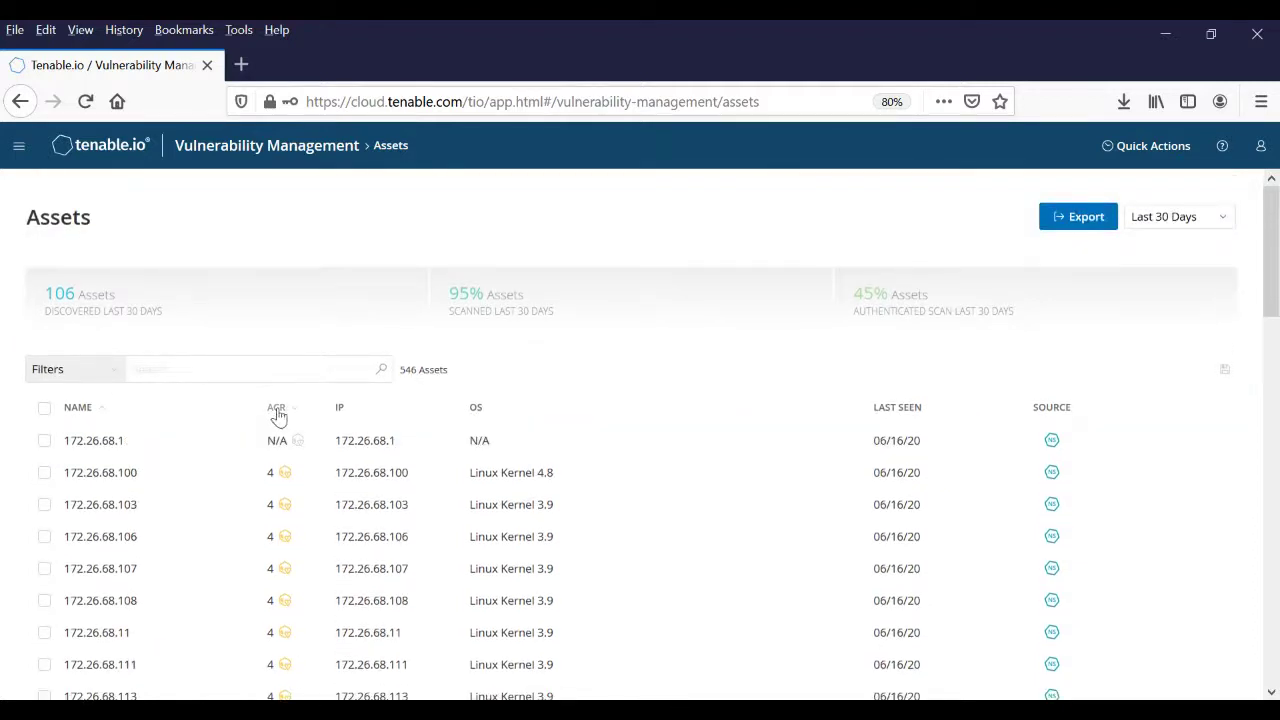
scroll(278, 416, down, 2)
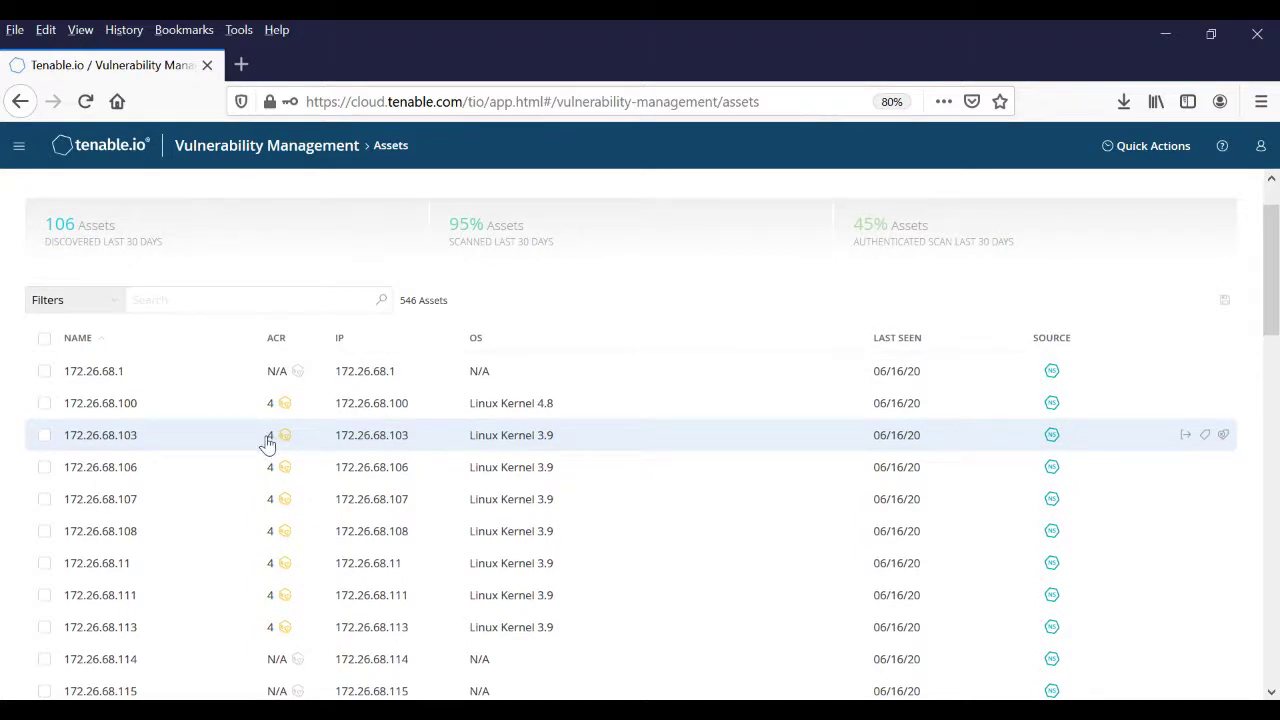
scroll(509, 470, down, 3)
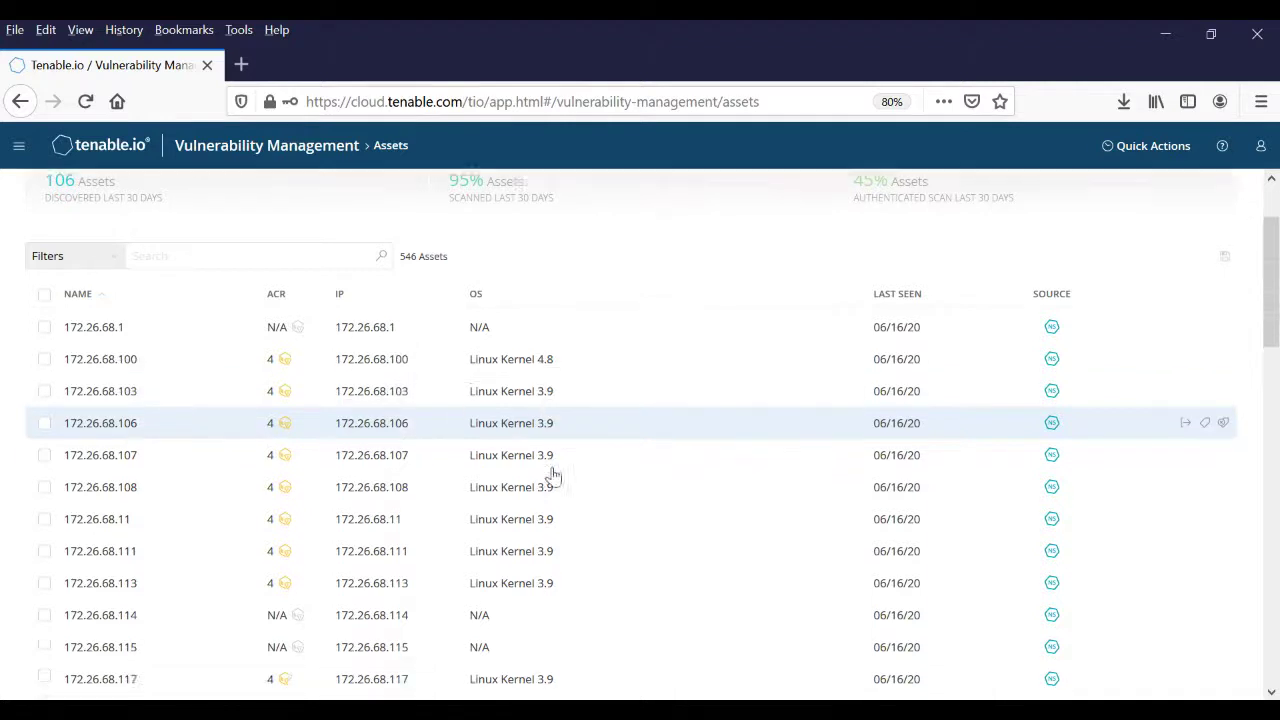
scroll(507, 497, down, 1)
scroll(506, 489, up, 2)
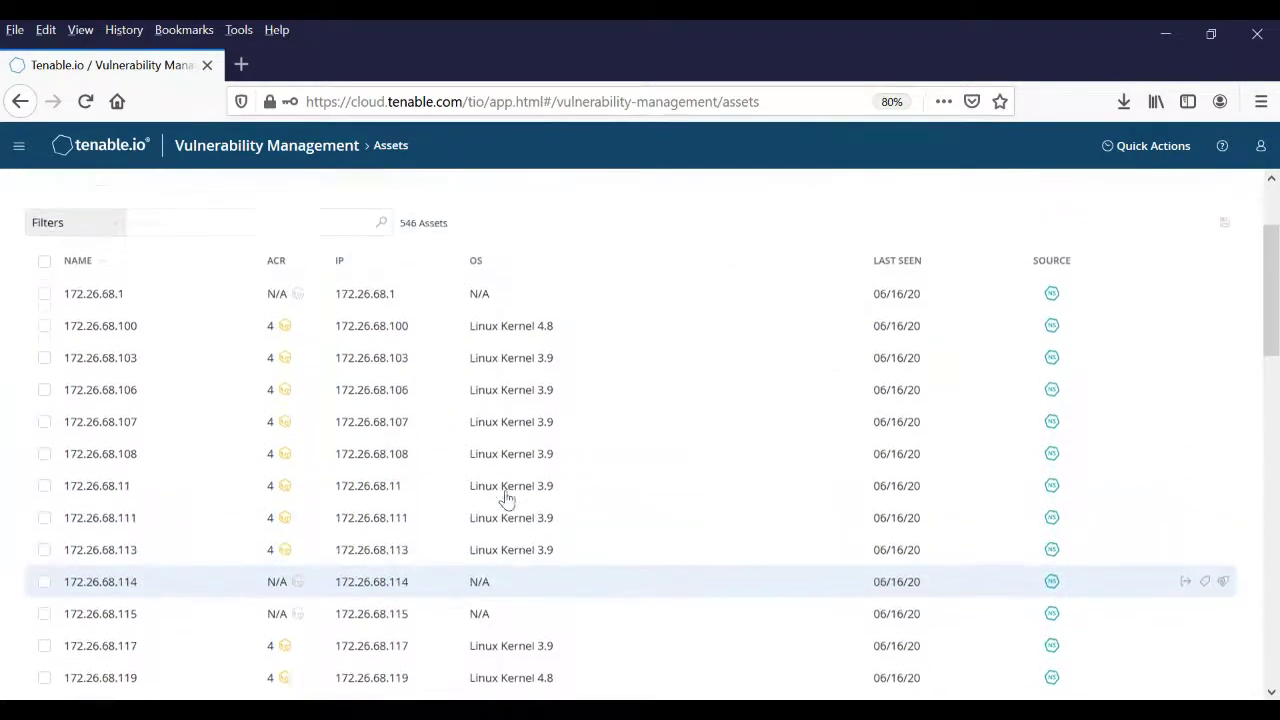
scroll(314, 449, up, 2)
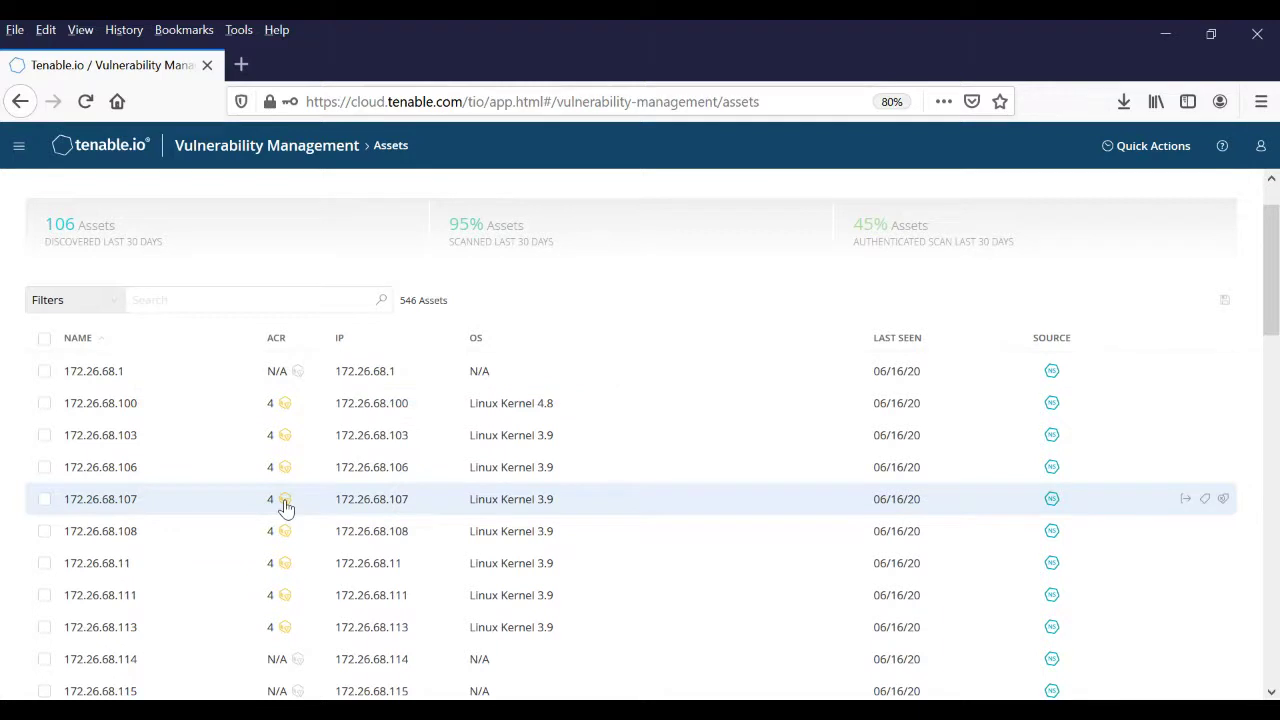
- View the Vulnerability Management solutions list with its affected assets, CVE counts, VPR and CVSS scores
click(20, 150)
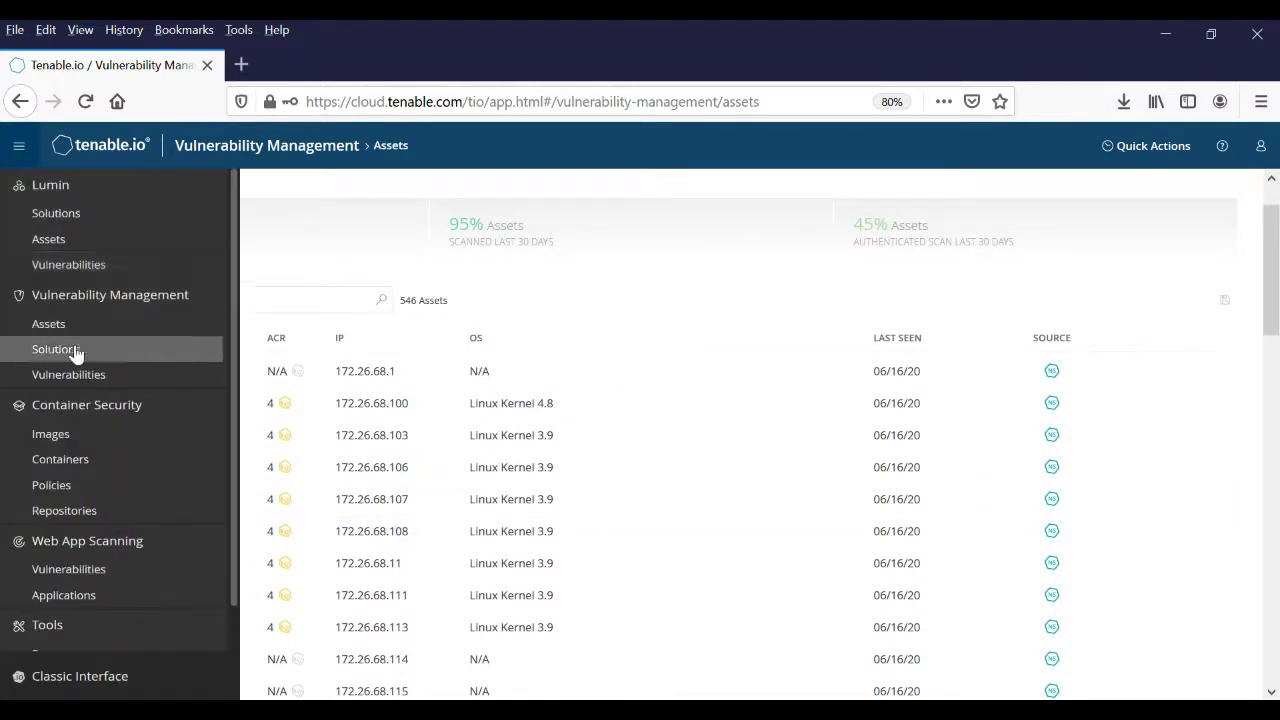
click(66, 352)
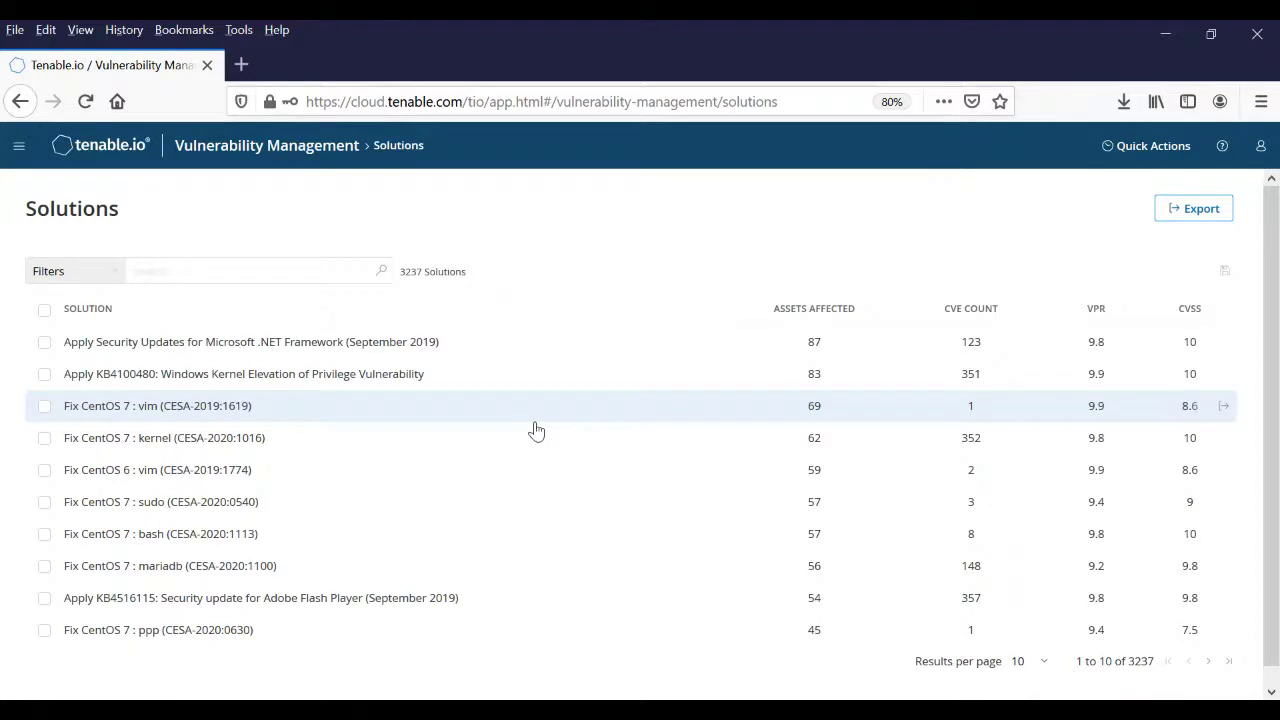
scroll(475, 418, down, 1)
scroll(475, 418, up, 1)
- Open the Vulnerability Management vulnerabilities list and apply the saved search Windows-Critical-High-In the News to it
click(19, 150)
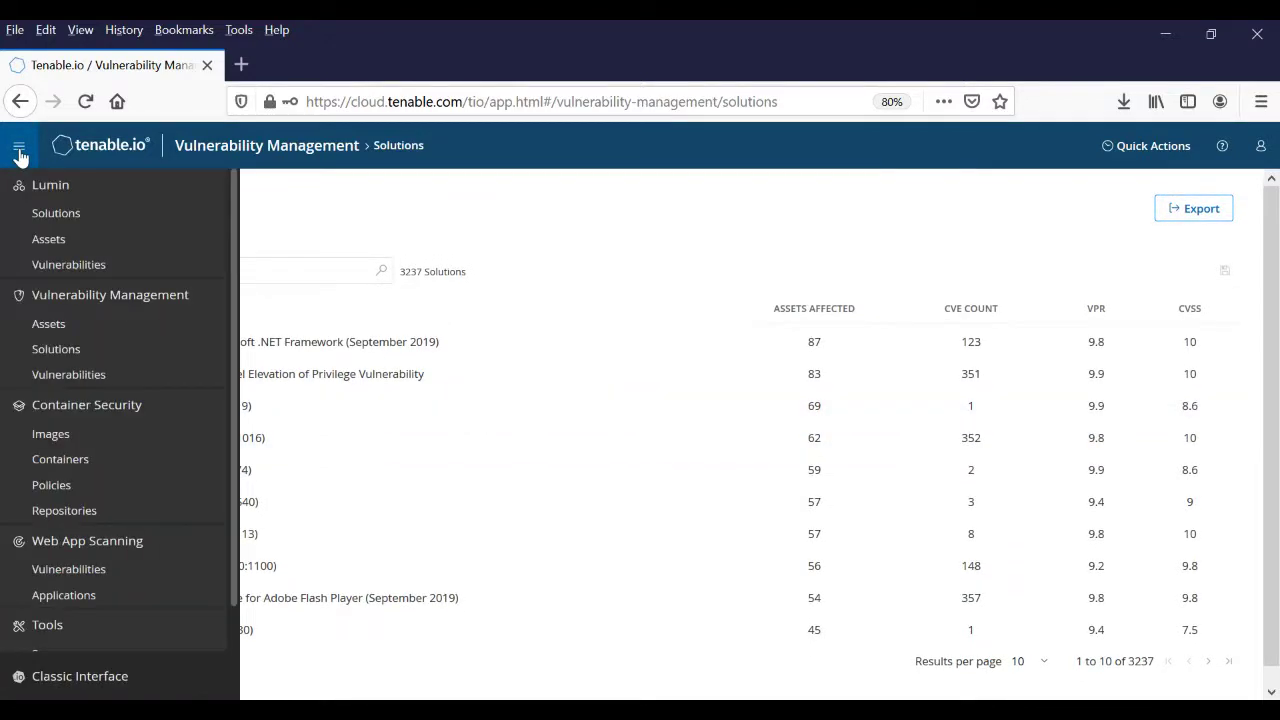
click(78, 378)
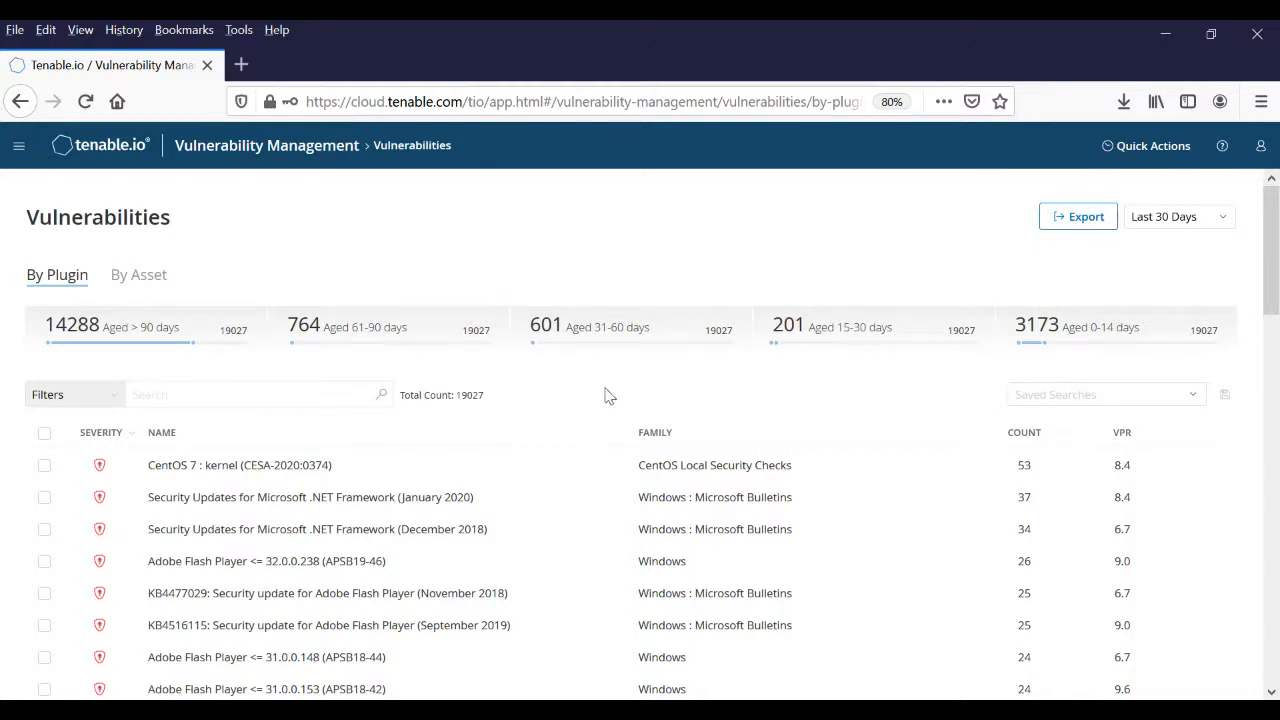
click(116, 398)
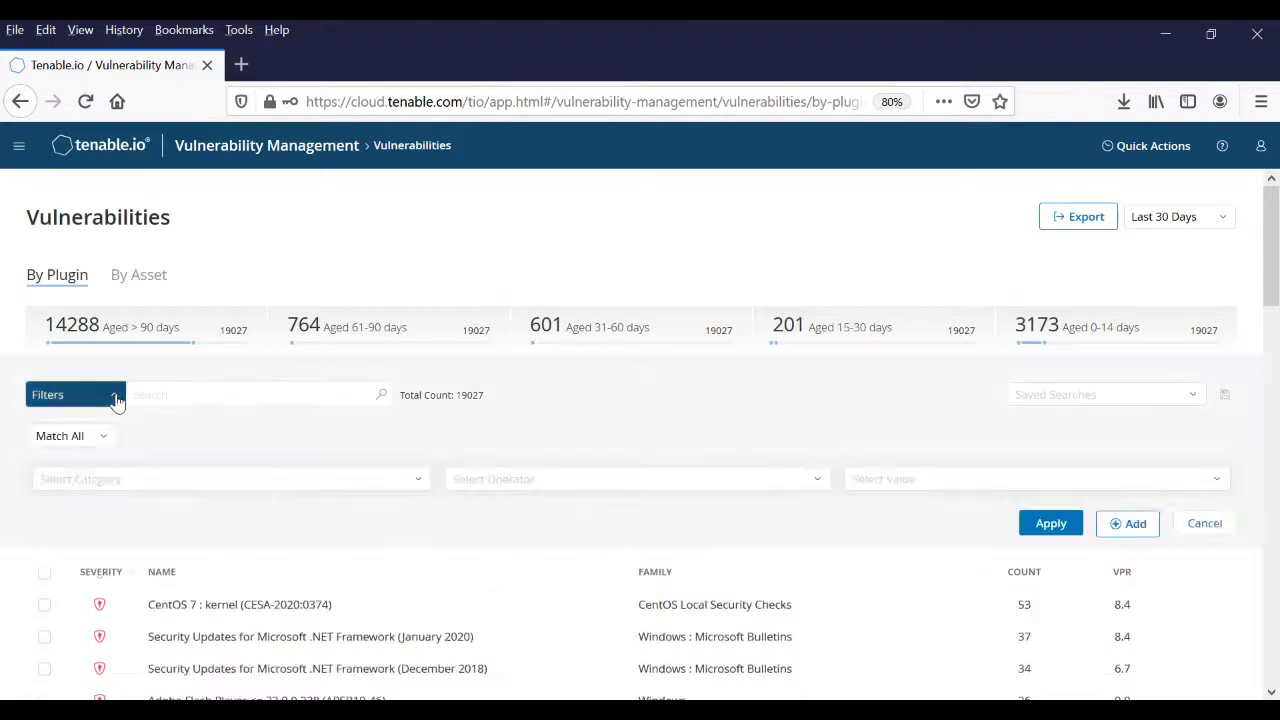
scroll(256, 459, down, 2)
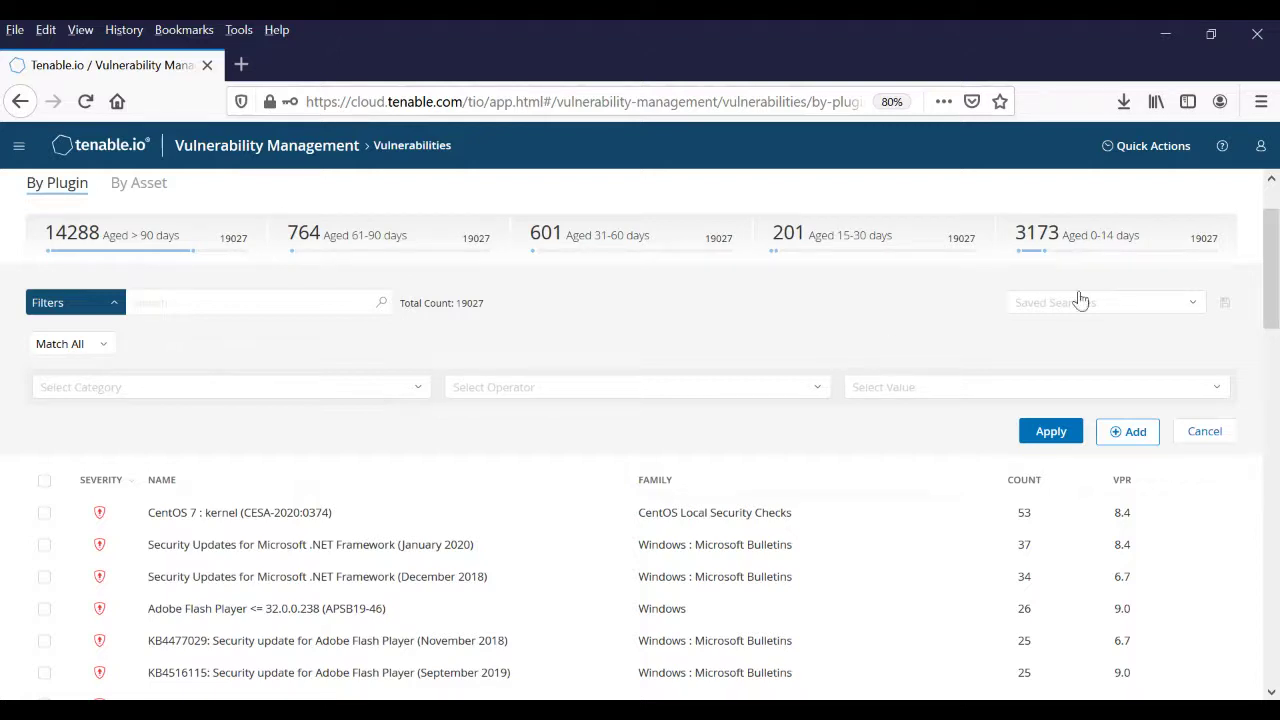
click(1136, 314)
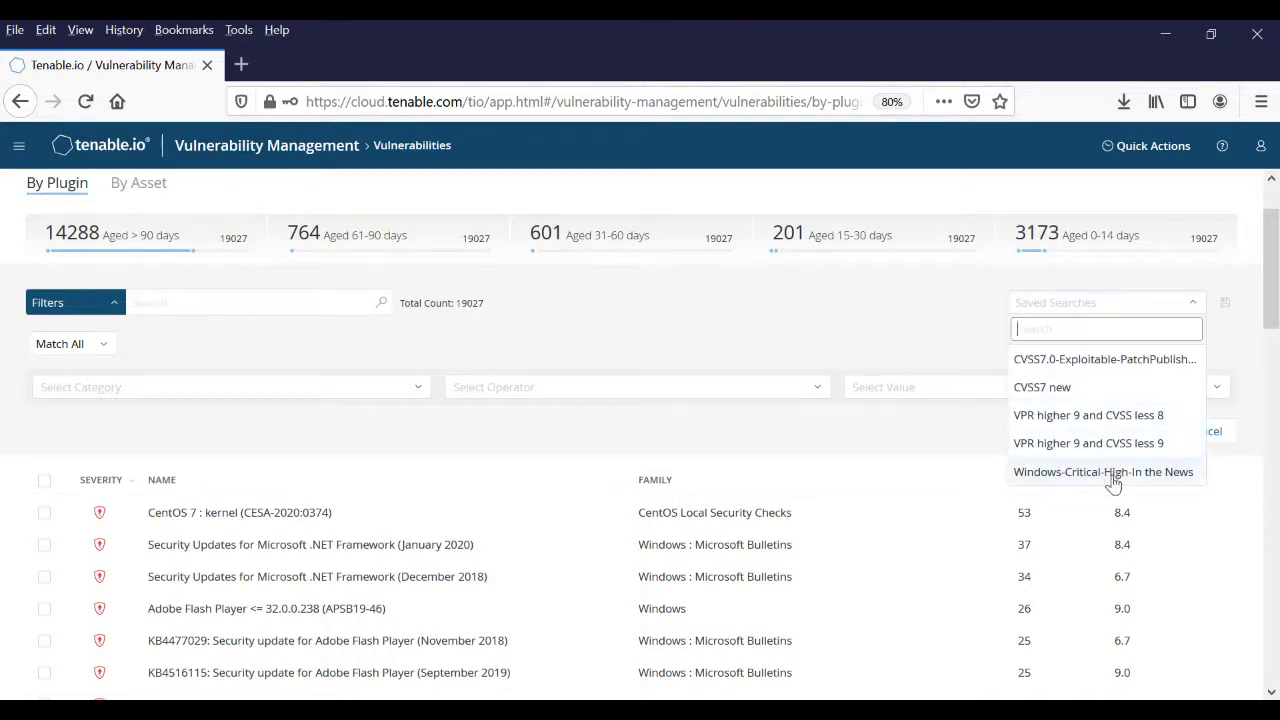
click(1163, 474)
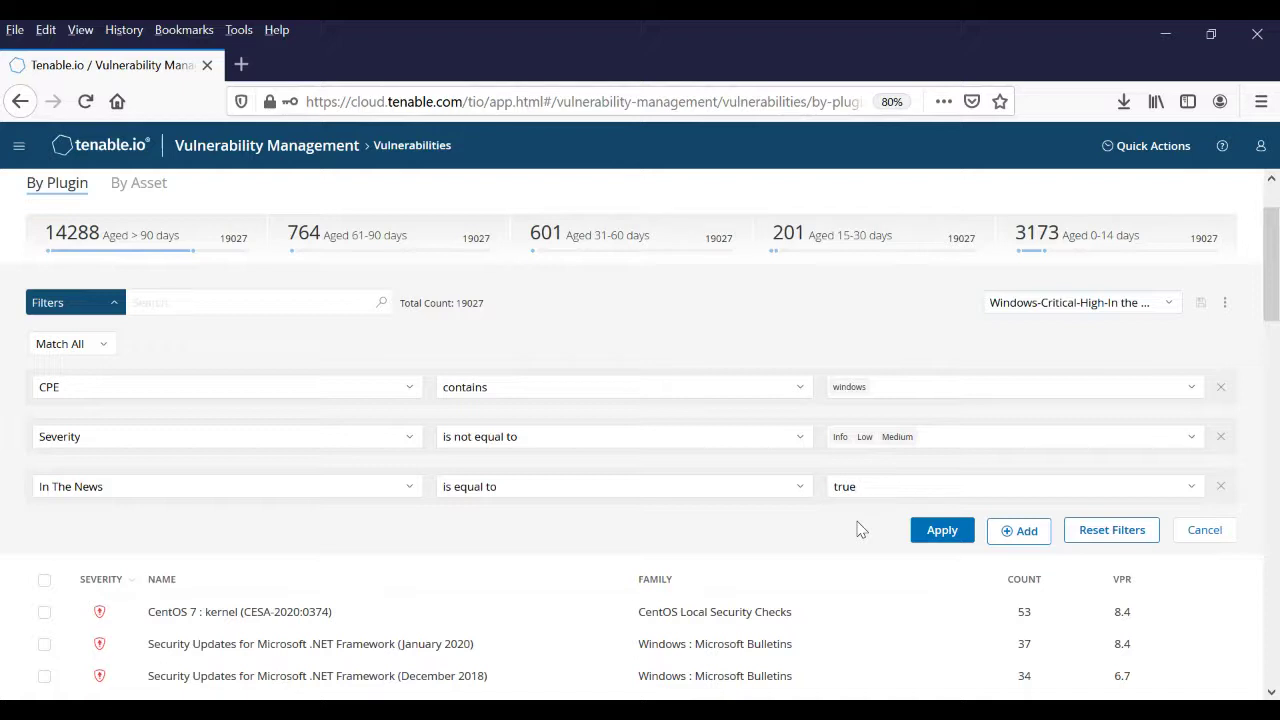
click(940, 531)
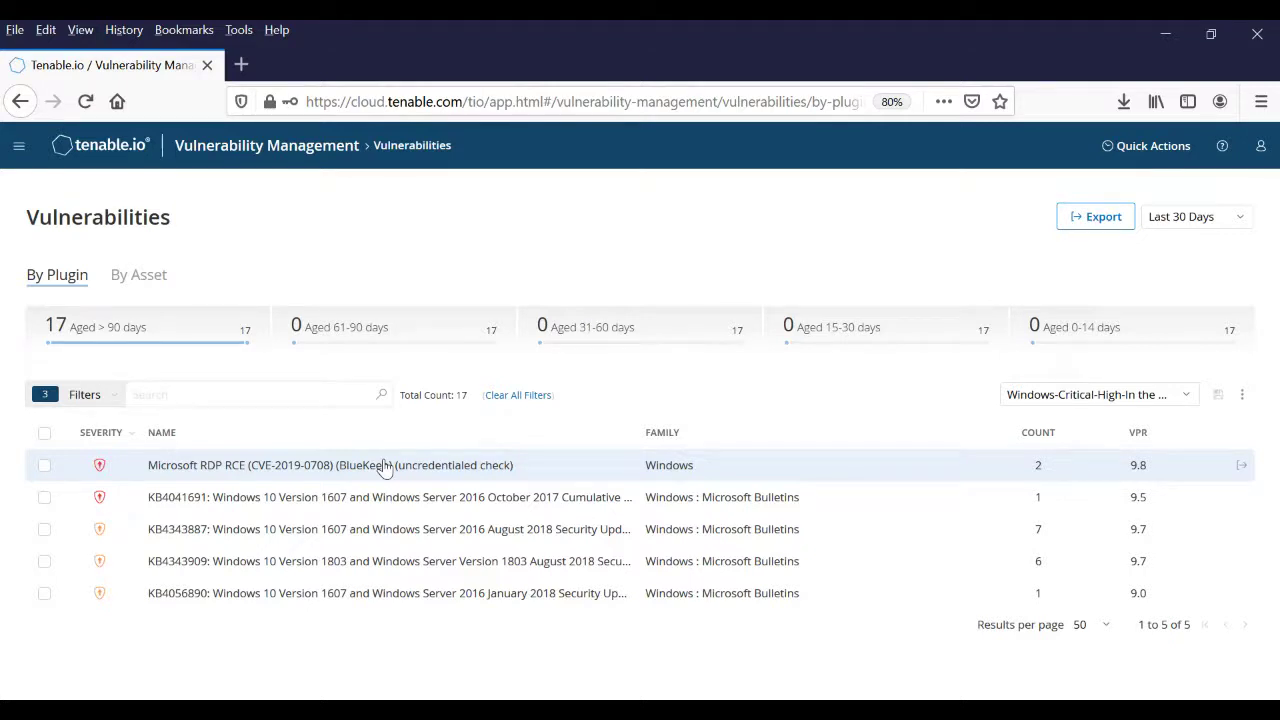
- Leave the vulnerabilities list and go back to the Vulnerability Management Overview dashboard
click(19, 150)
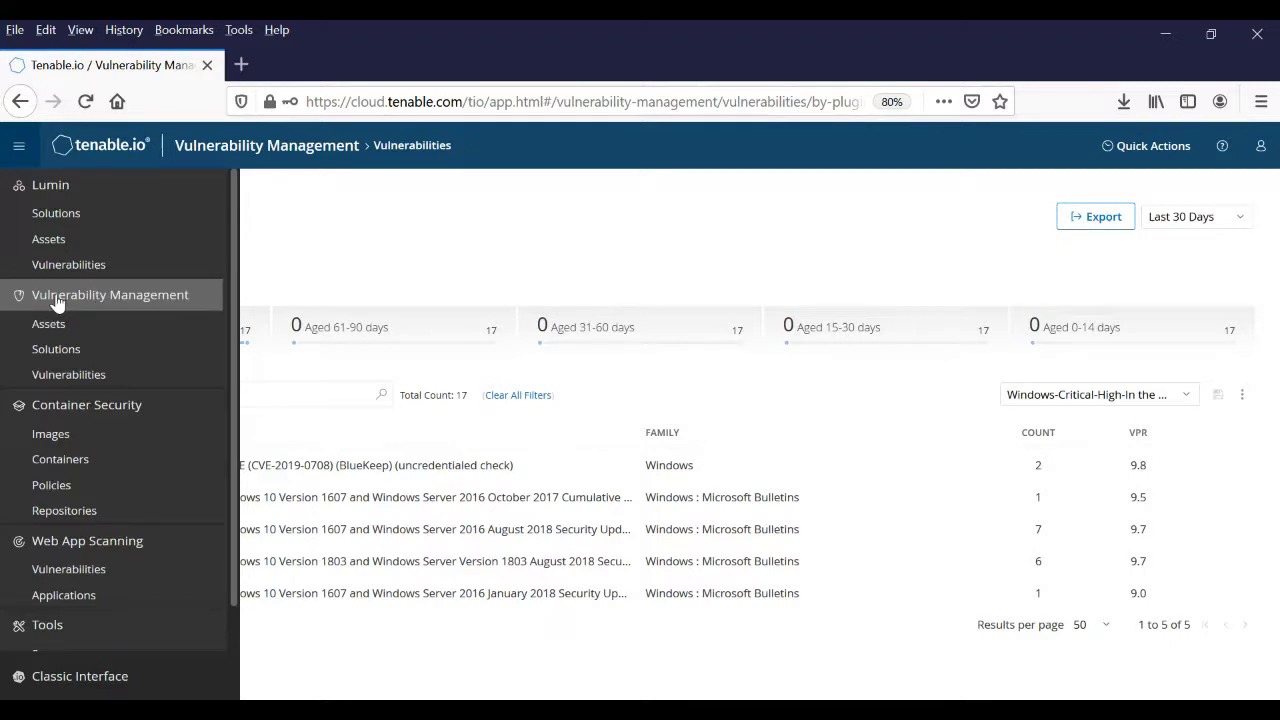
click(57, 303)
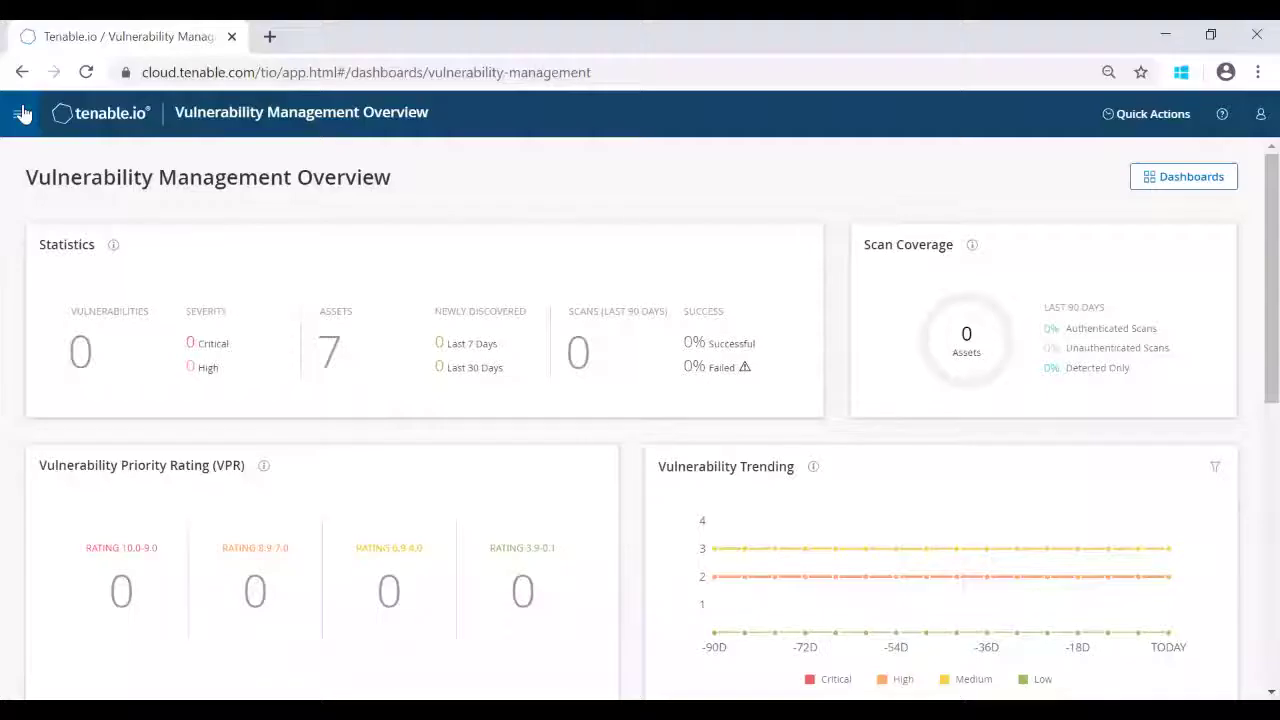
click(20, 113)
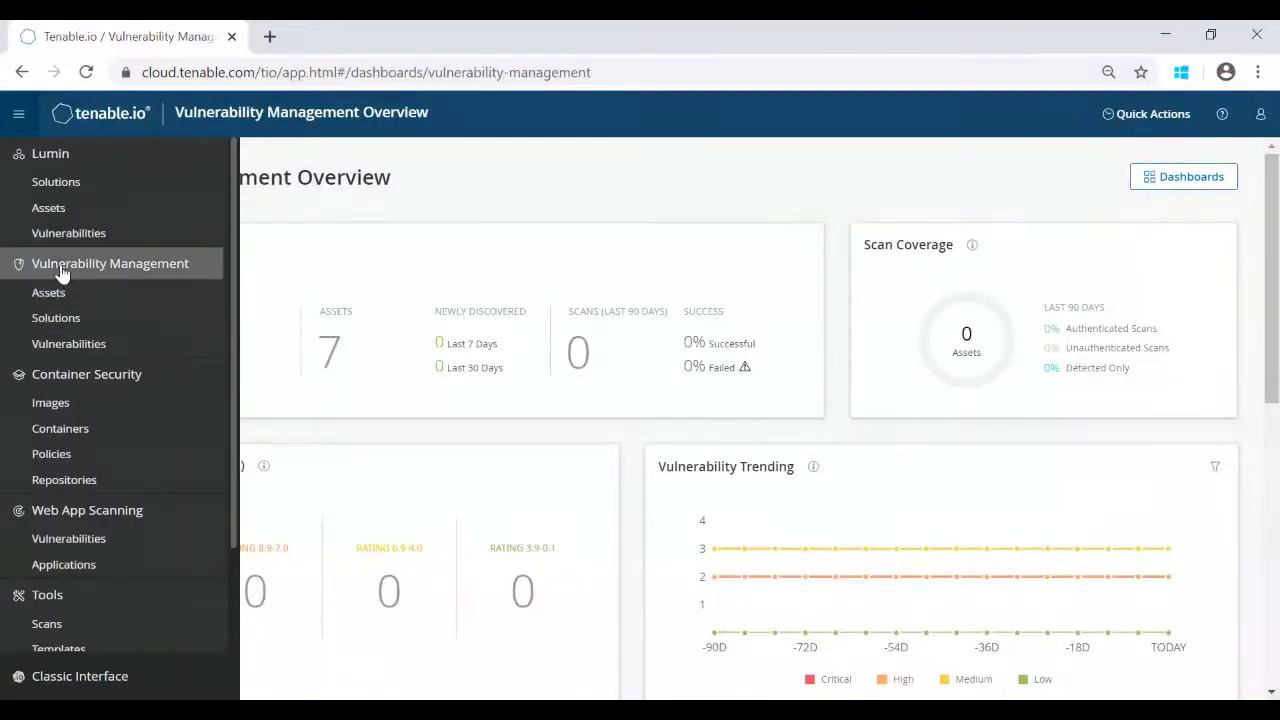
click(60, 268)
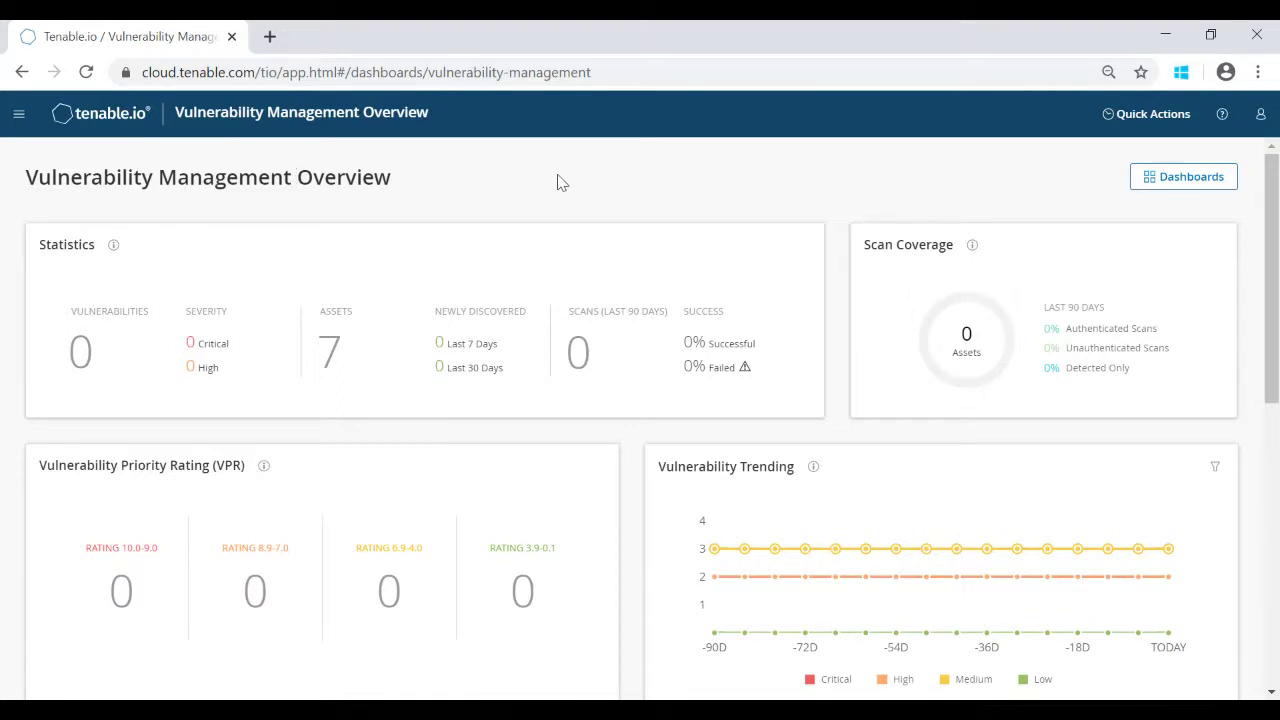
- Open the Scans page under Tools with the Vulnerability Management scans
click(17, 116)
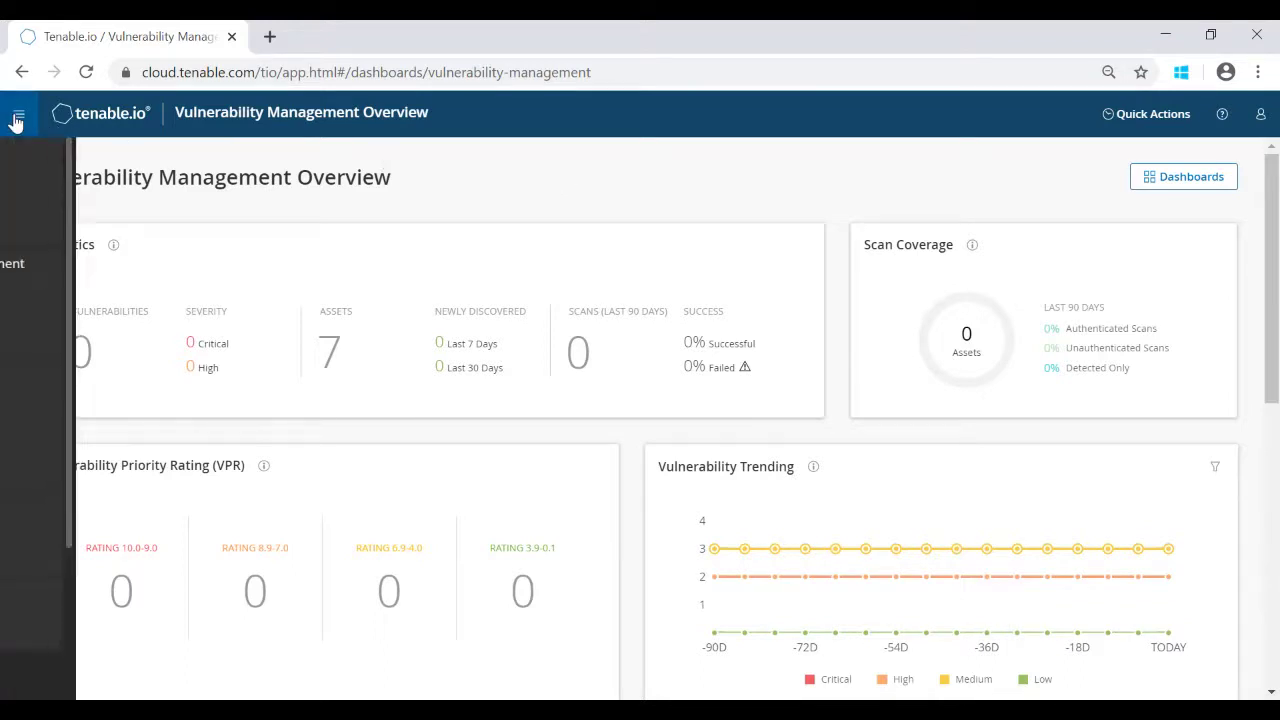
scroll(91, 538, down, 2)
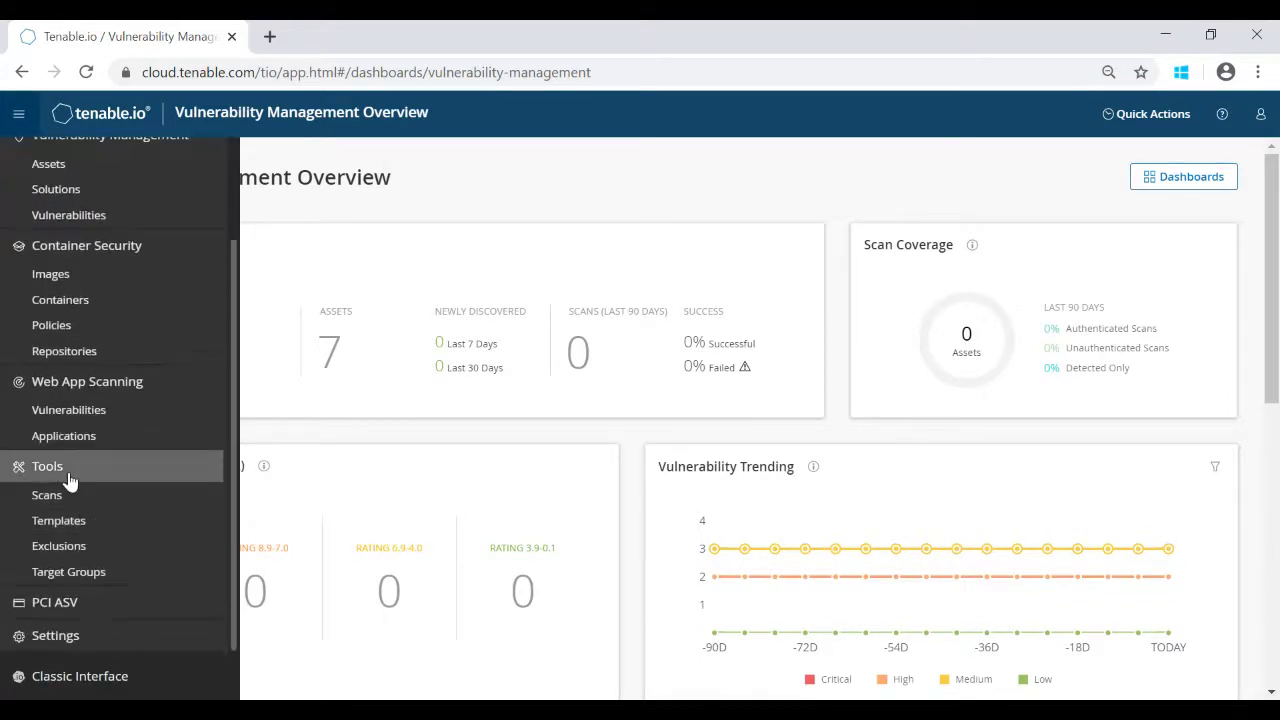
click(545, 145)
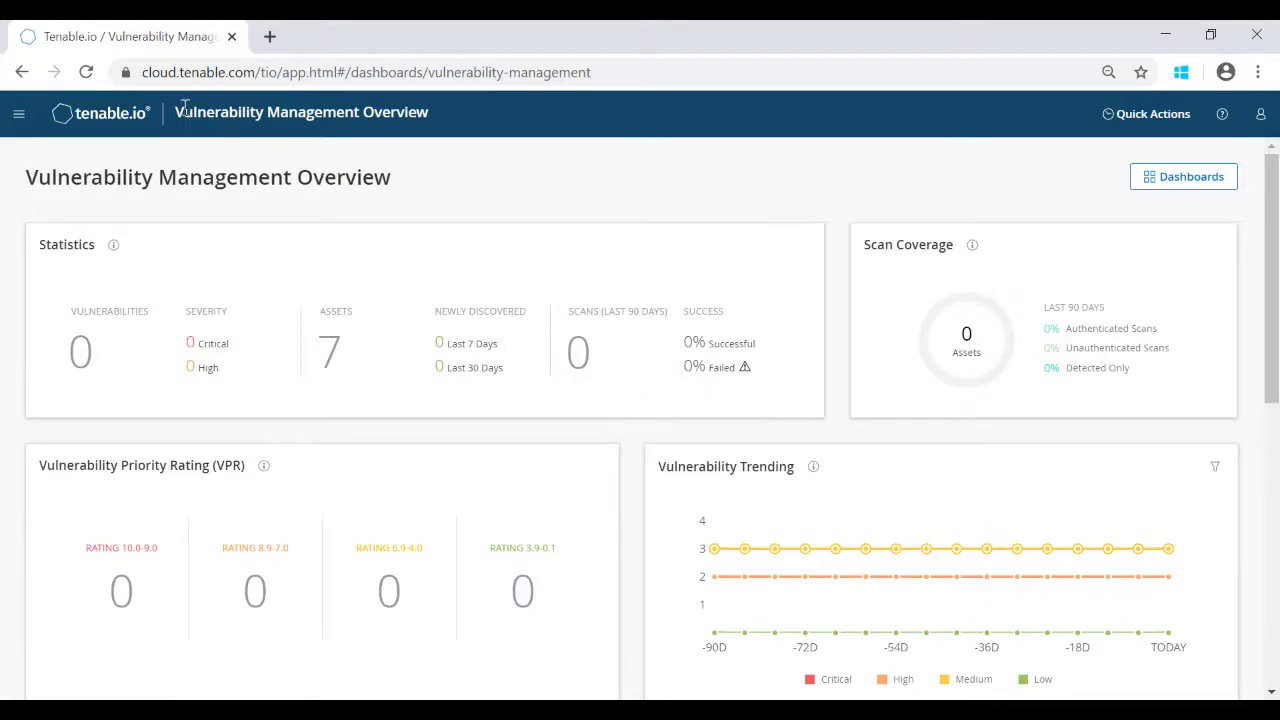
click(19, 114)
click(53, 478)
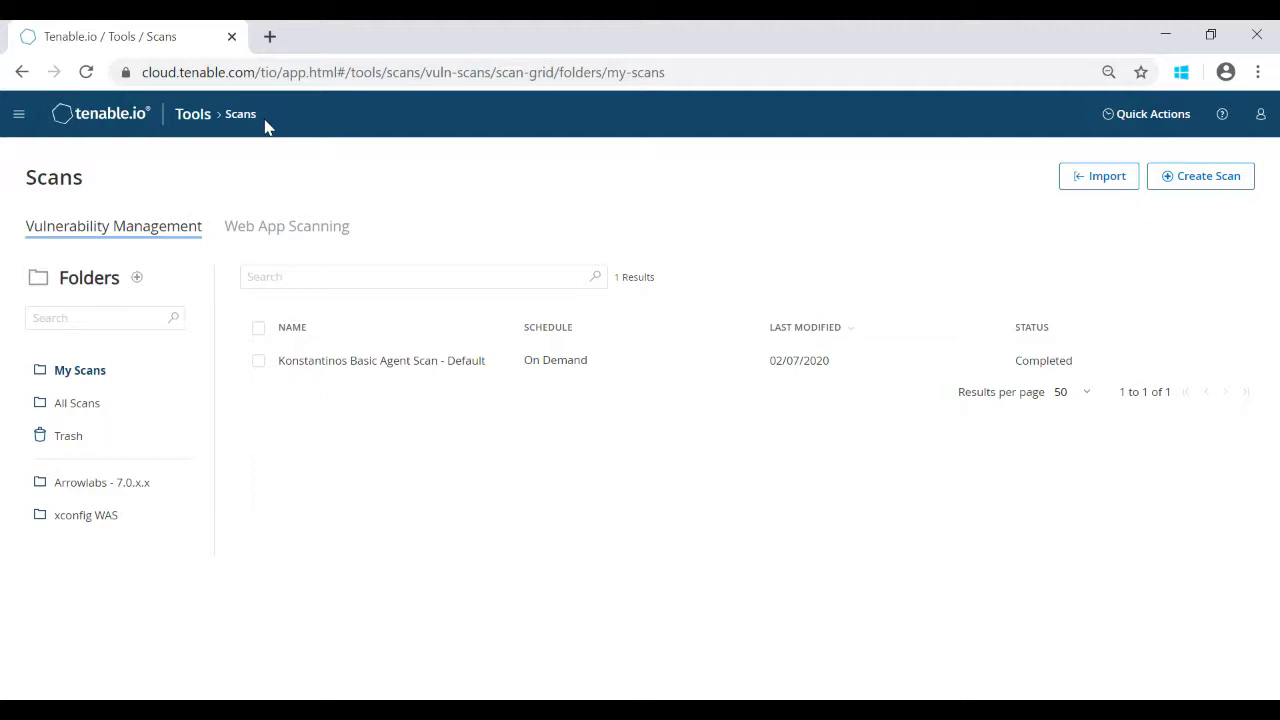
- Start creating a scan and review the Scanner templates for vulnerability, configuration and tactical scans
click(1218, 181)
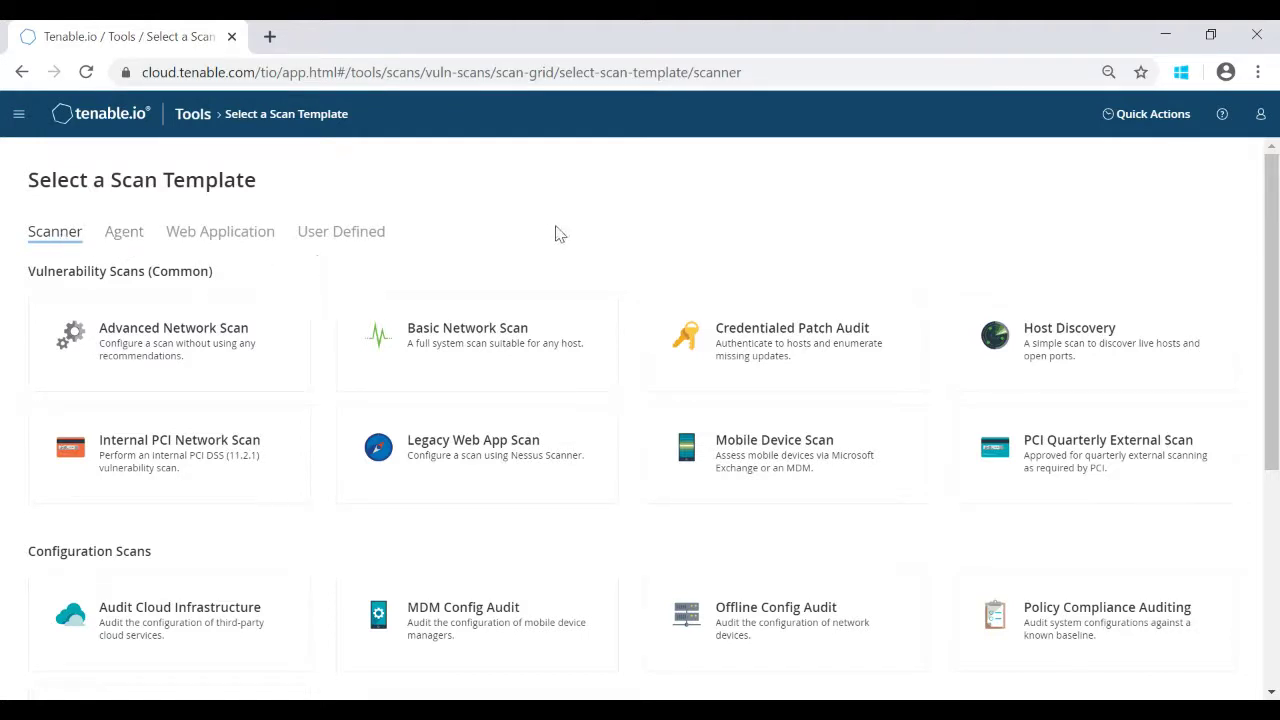
scroll(603, 238, down, 1)
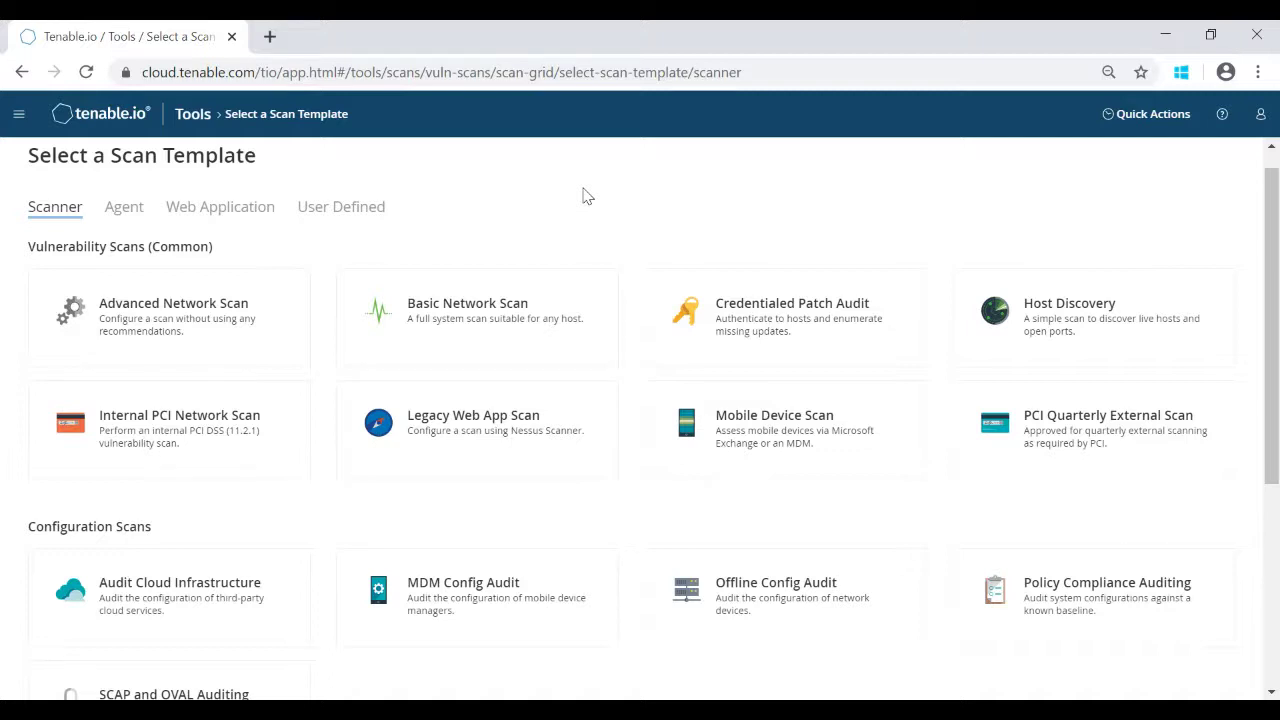
scroll(587, 196, down, 4)
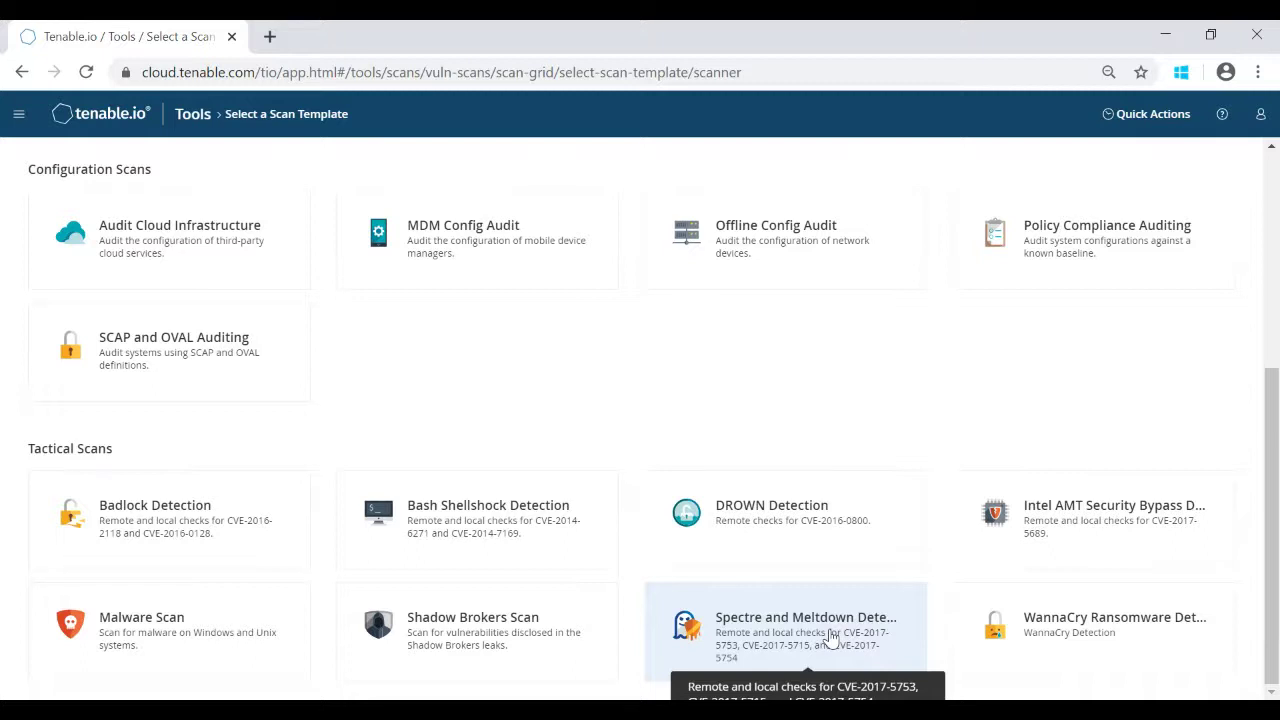
scroll(828, 640, up, 3)
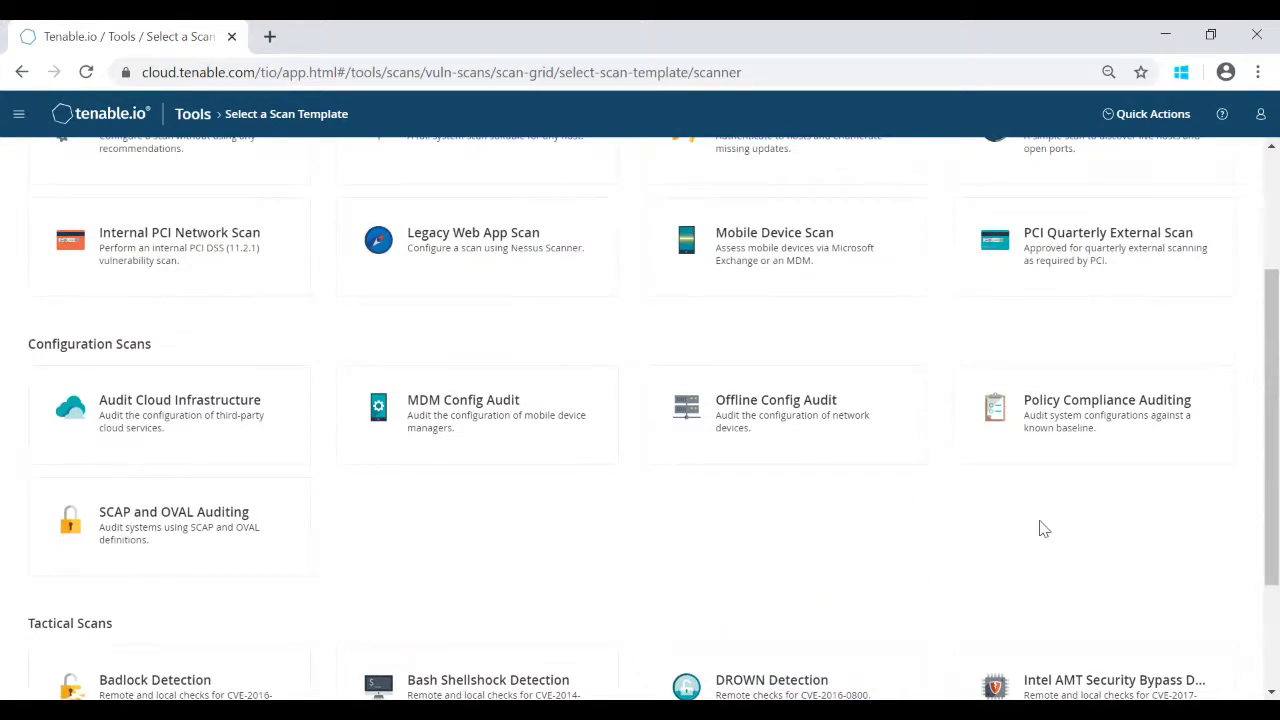
- Choose the Policy Compliance Auditing template and open the selection of compliance checks for its compliance audits
click(1066, 420)
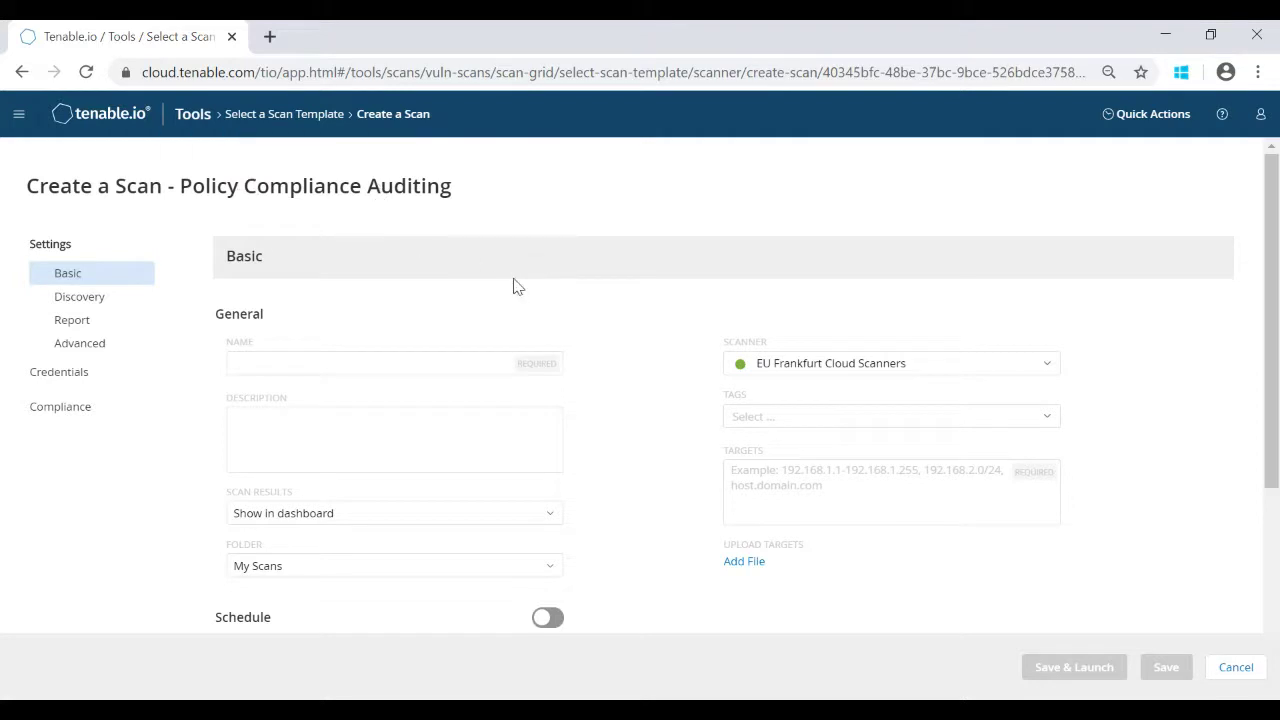
click(57, 410)
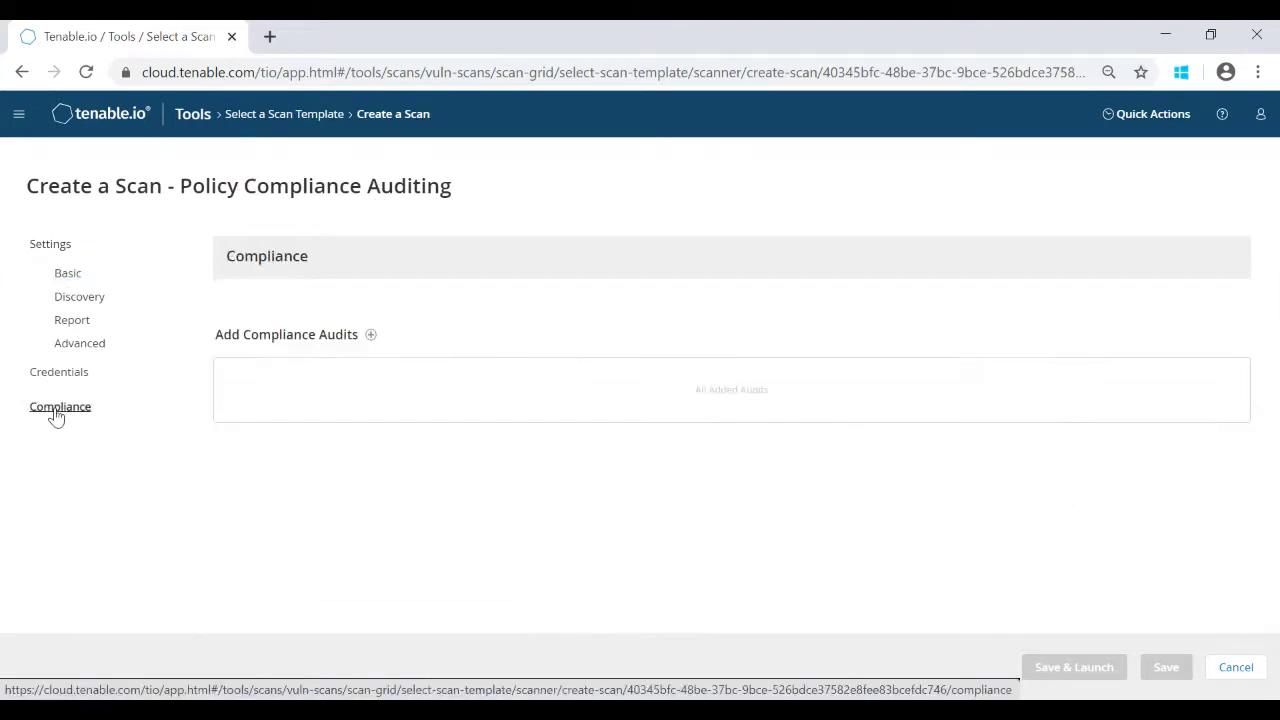
click(370, 335)
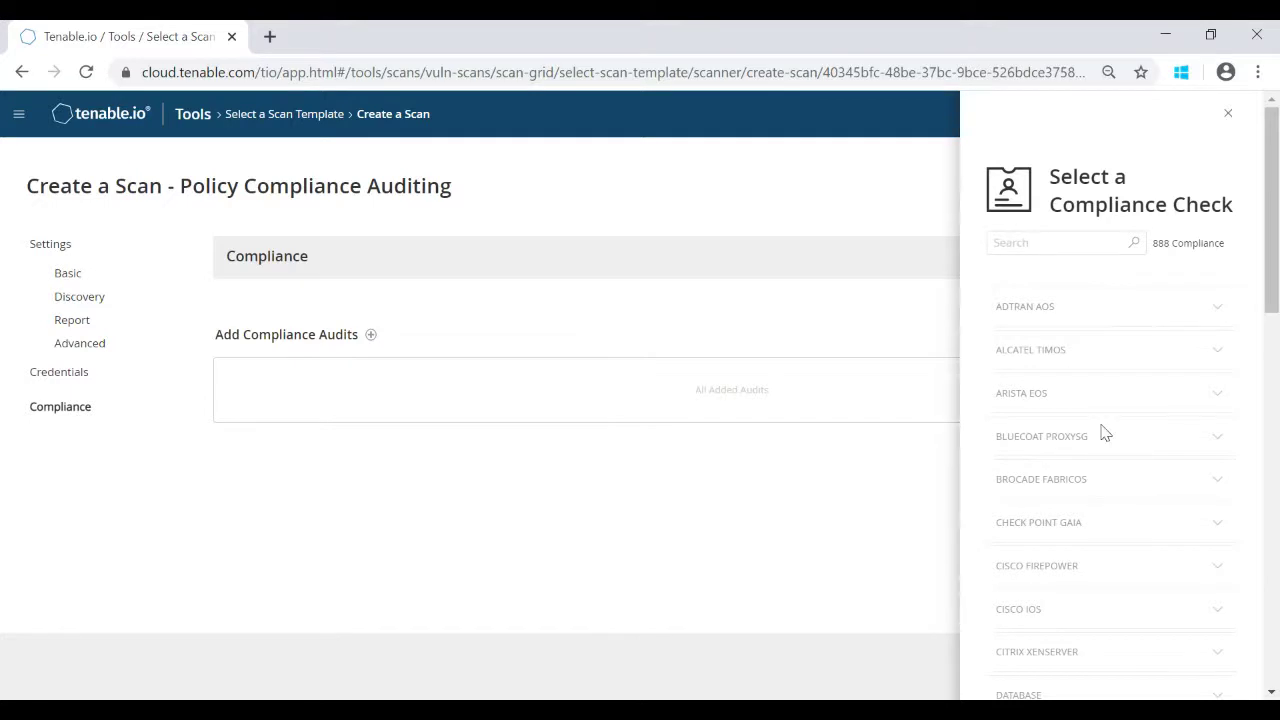
- Expand the Windows category of compliance checks and look through its available audits
scroll(1057, 436, down, 1)
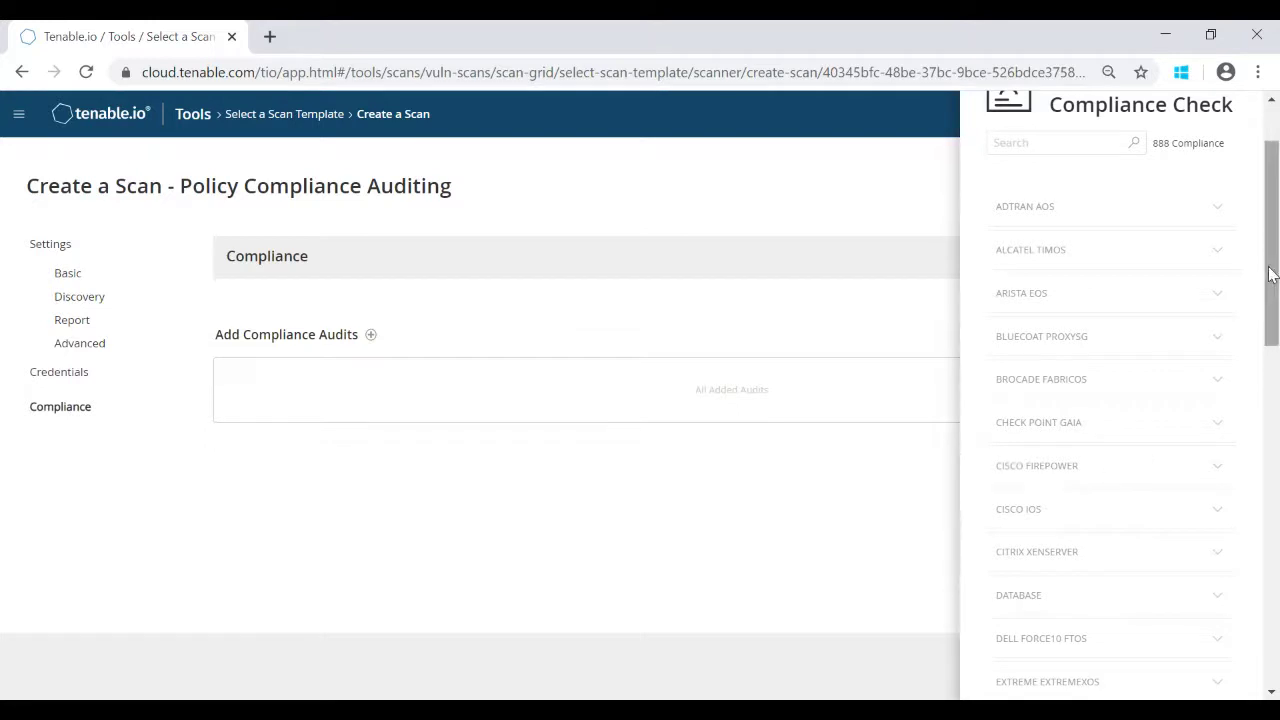
drag(1272, 275, 1270, 622)
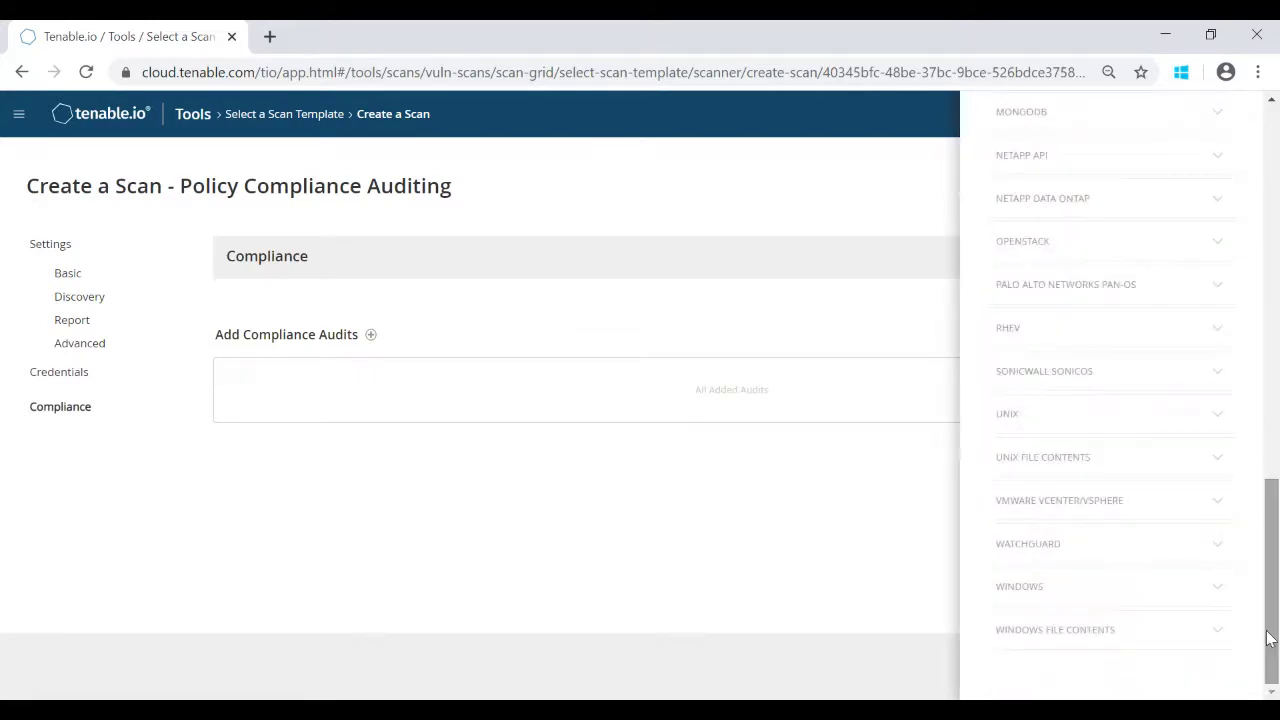
click(1222, 596)
scroll(1174, 597, down, 2)
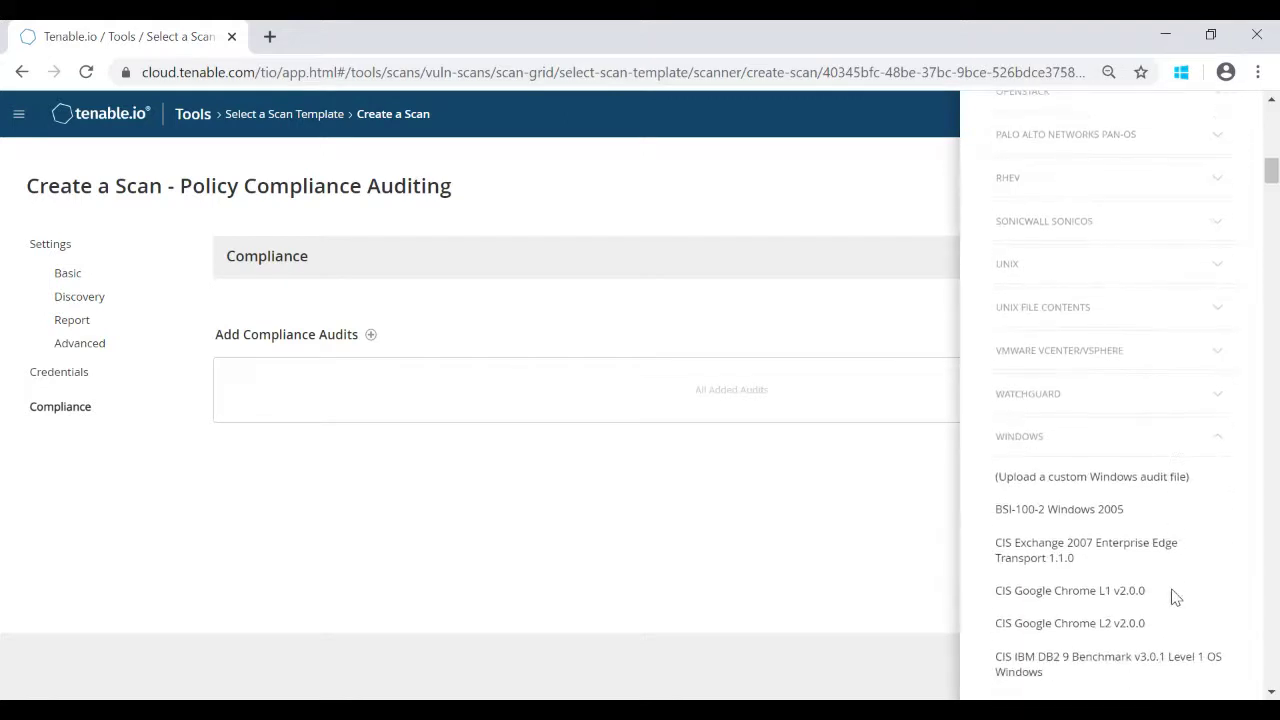
scroll(1172, 598, down, 1)
scroll(1172, 598, down, 1)
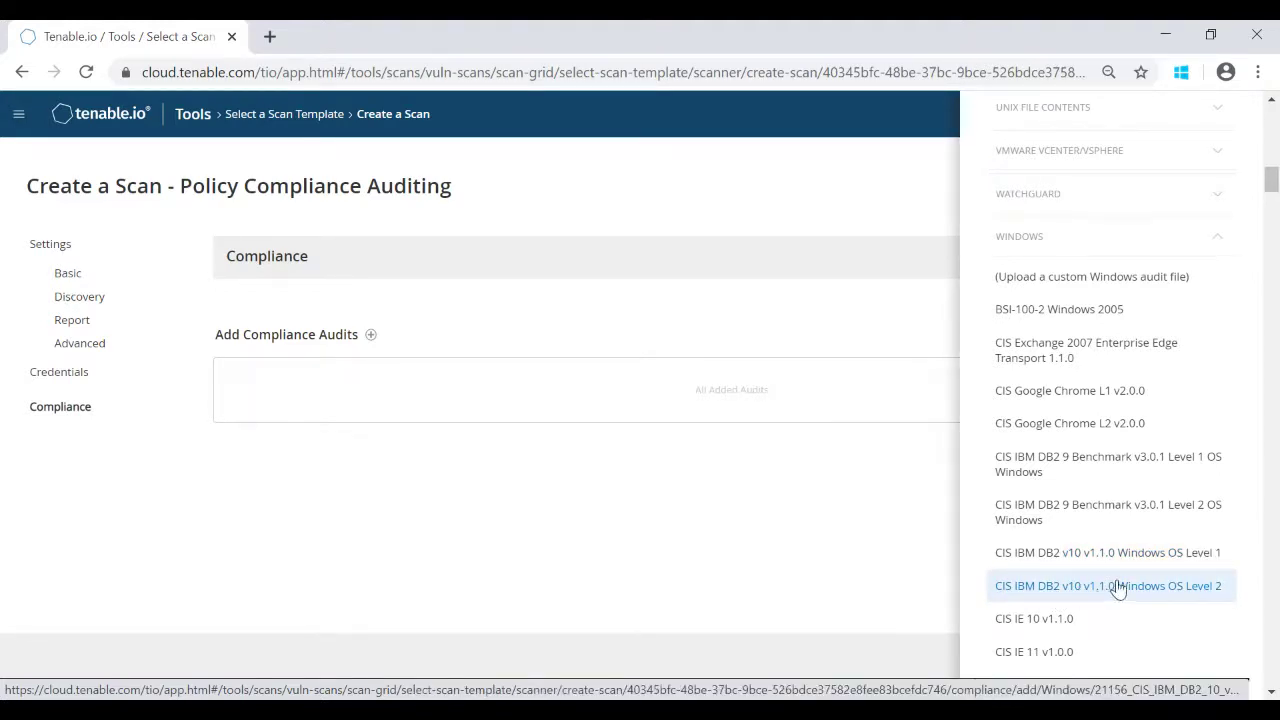
scroll(1110, 594, down, 2)
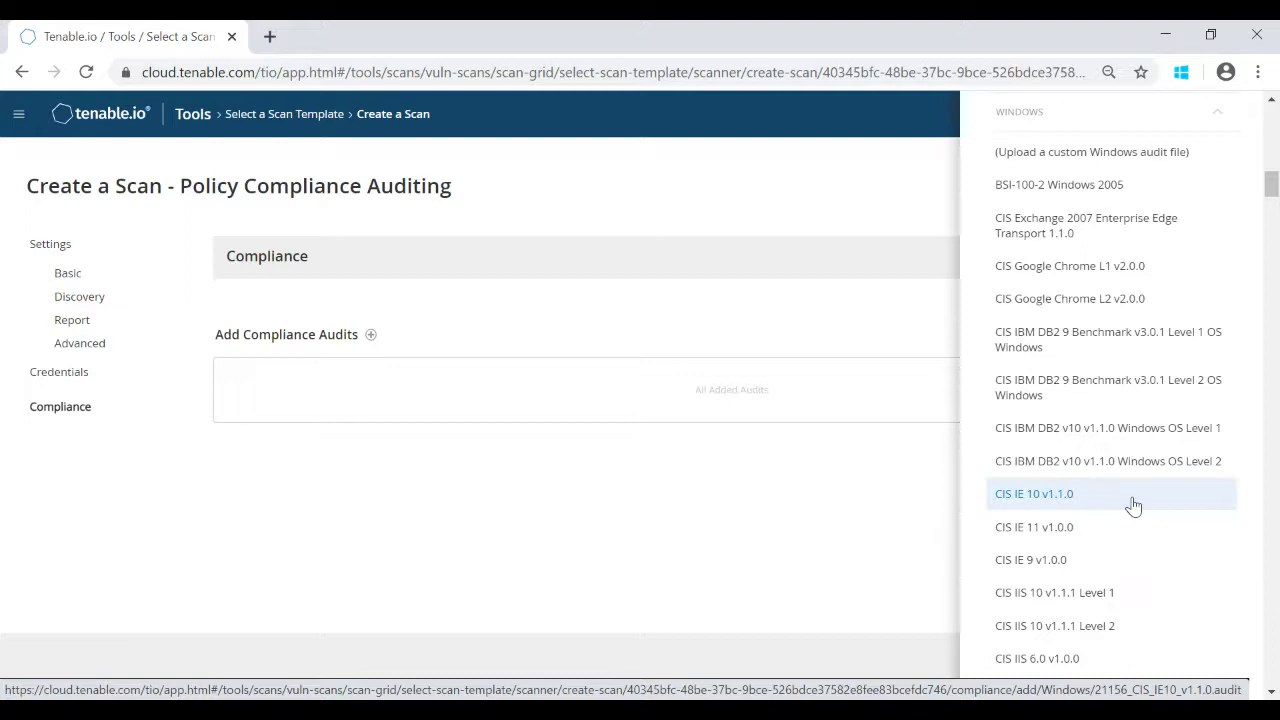
- Leave the compliance check selection and return to the scan template selection
click(1131, 506)
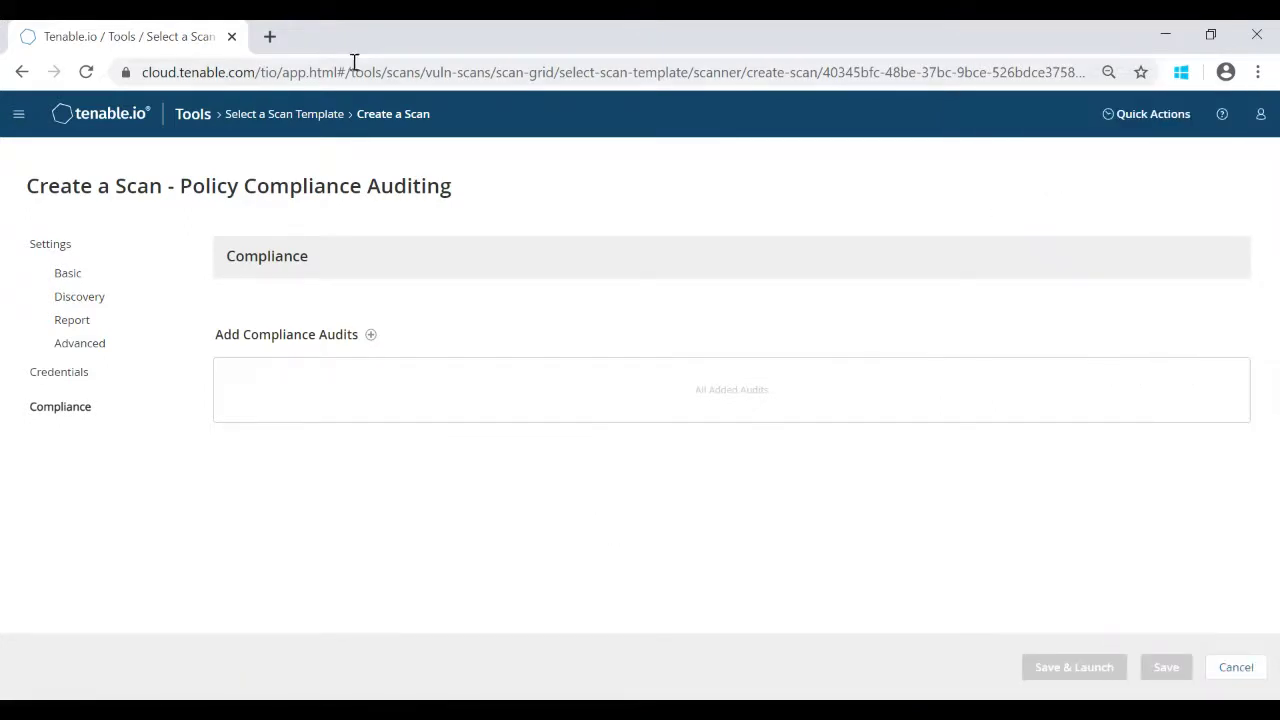
click(290, 118)
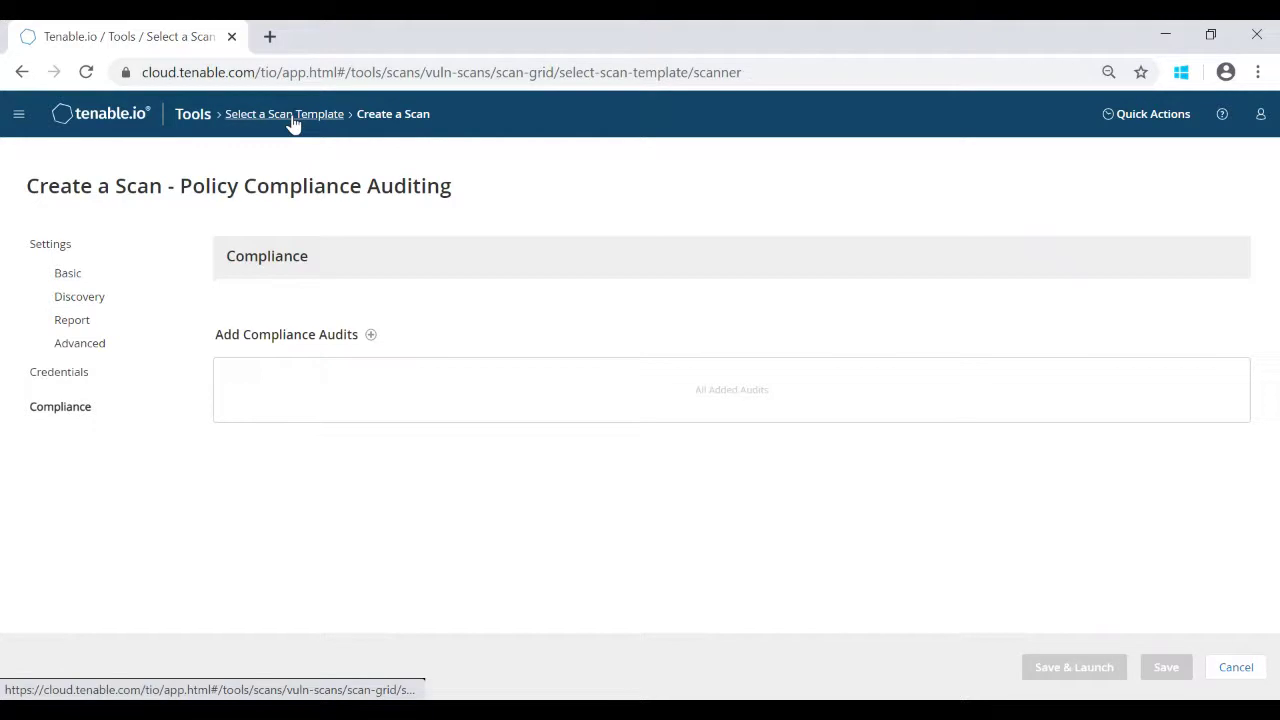